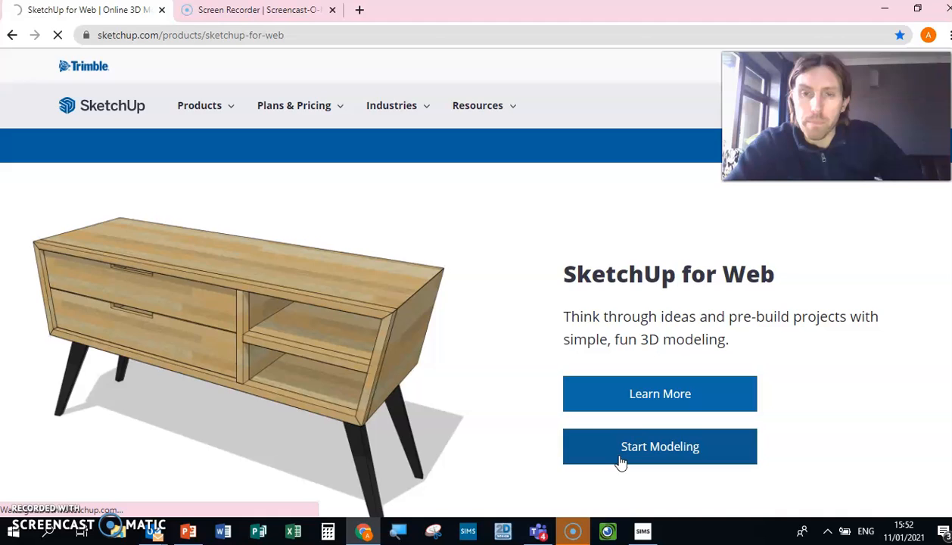
Step: Start modeling in SketchUp for Web and create a new model from the Simple Template - Millimeters
click(618, 433)
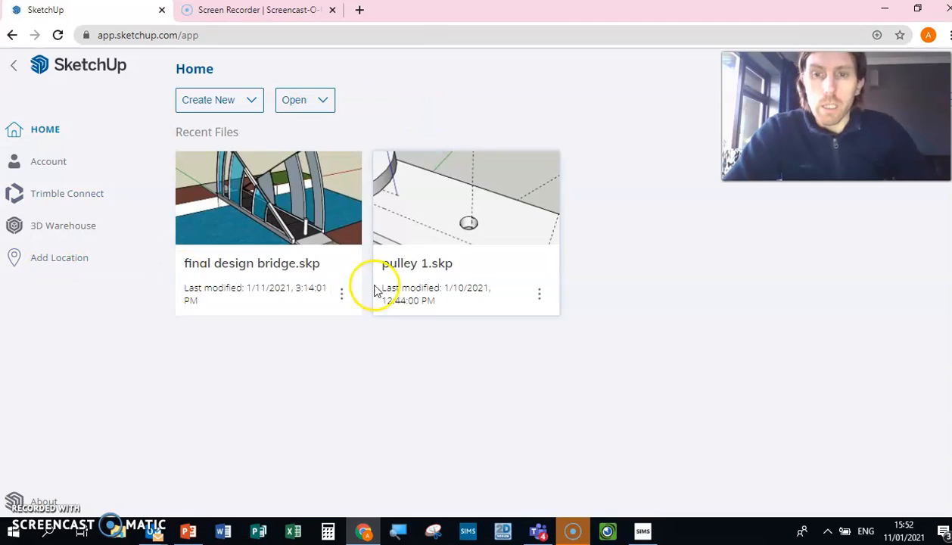
click(231, 105)
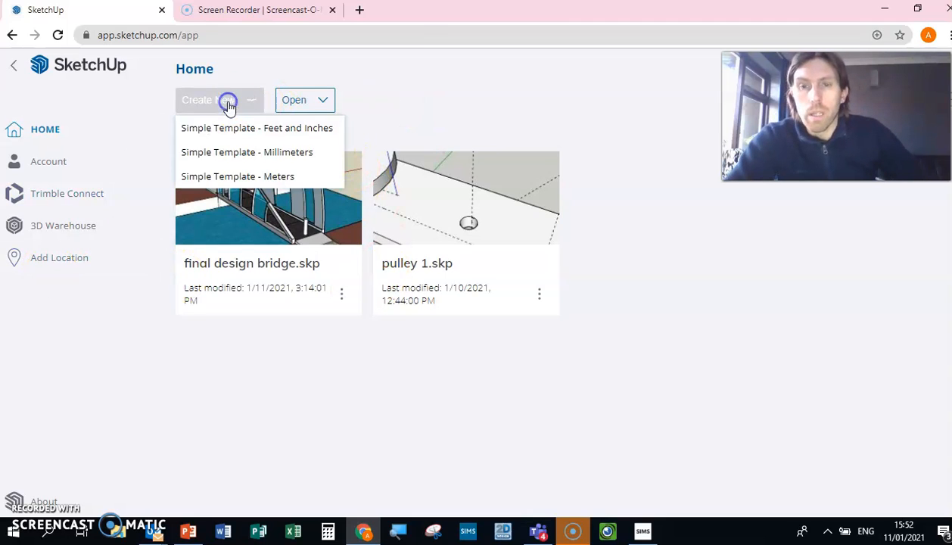
click(258, 130)
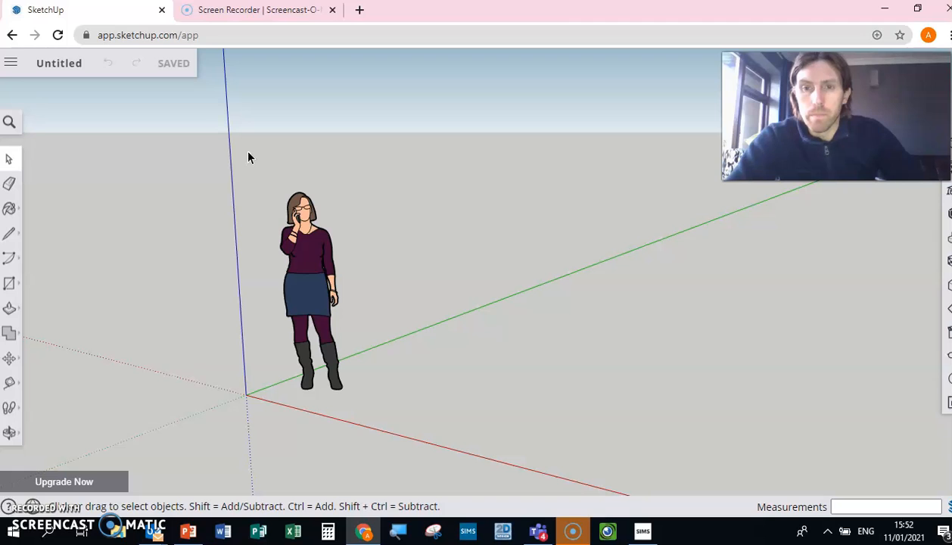
Step: Delete the default human figure from the model
click(303, 281)
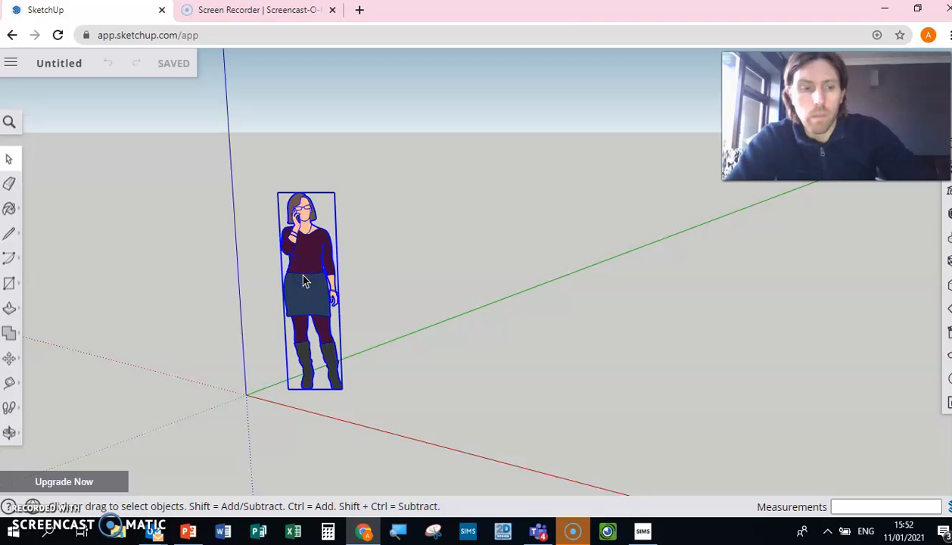
key(Delete)
click(198, 310)
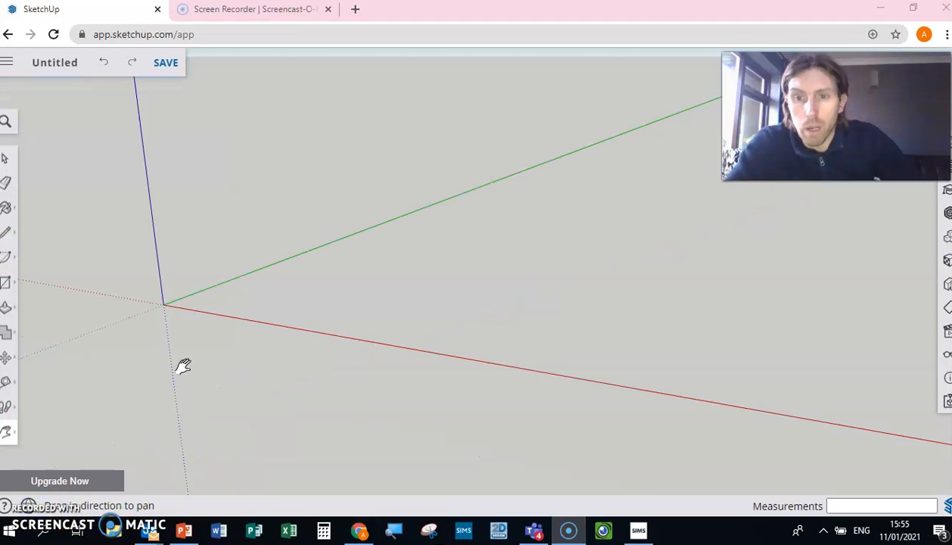
Step: Place a 220 mm Tape Measure guide along the red axis, starting at the origin
key(t)
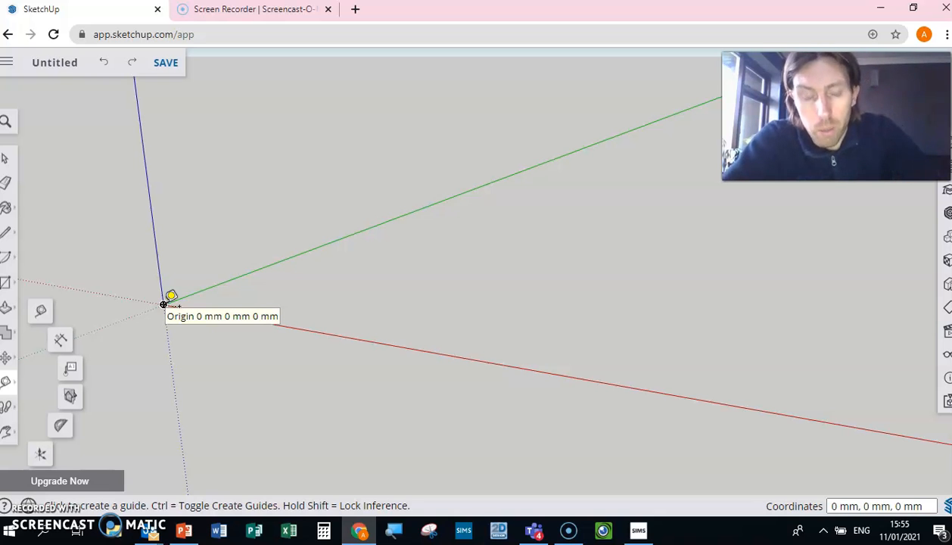
drag(164, 304, 496, 363)
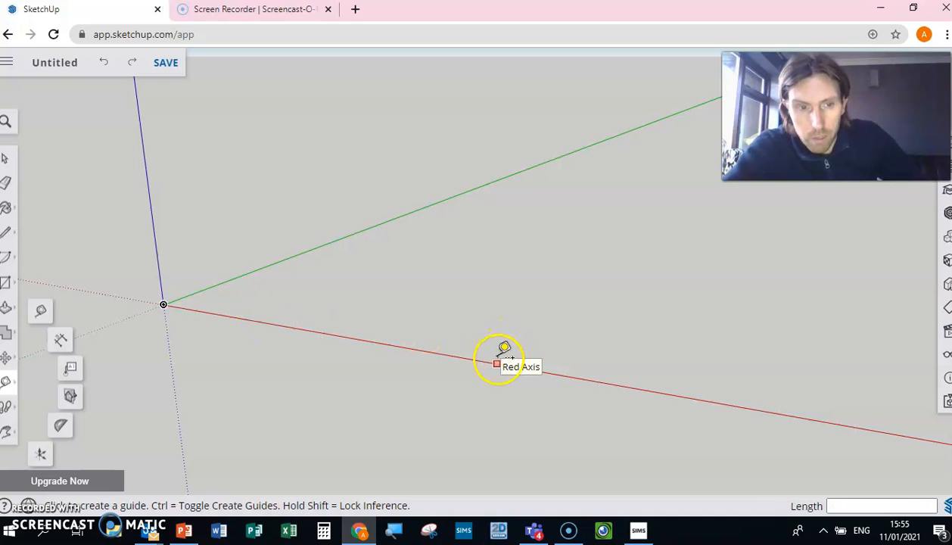
click(164, 304)
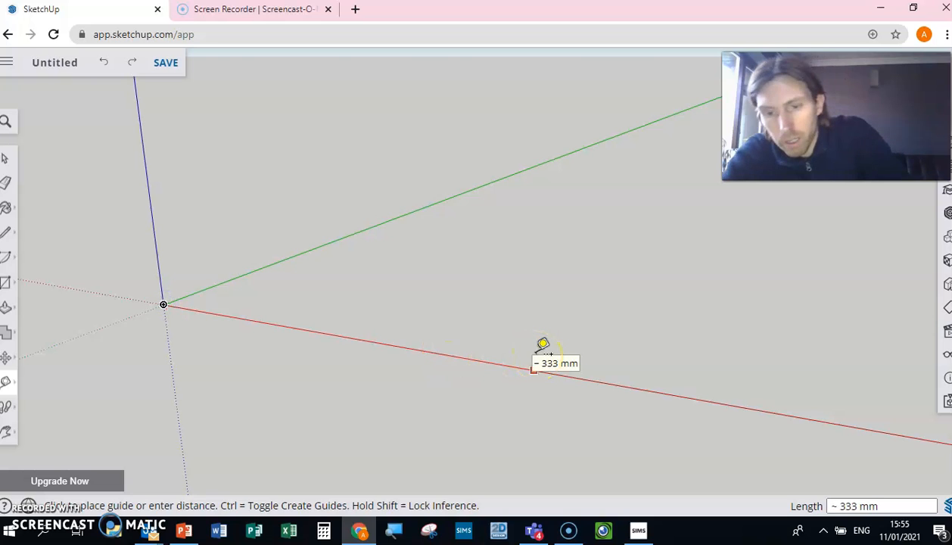
text(220)
key(Return)
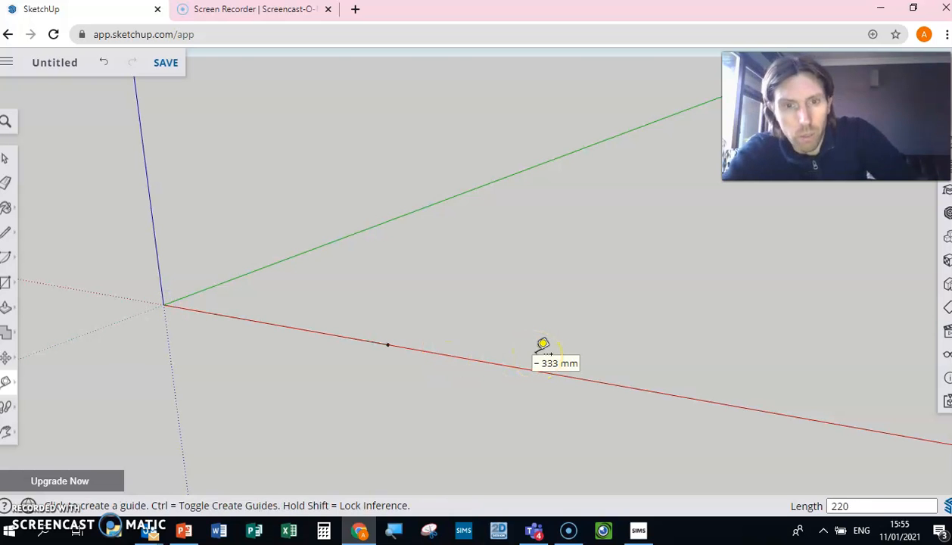
Step: Add a 60 mm guide parallel to the green axis from the guide's far end, and a 220 mm guide back to the green axis
click(388, 345)
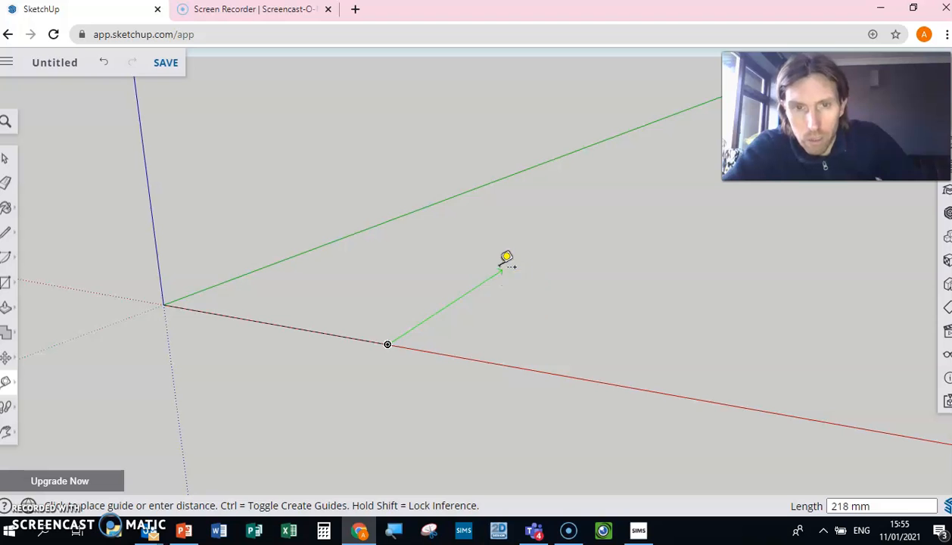
click(523, 292)
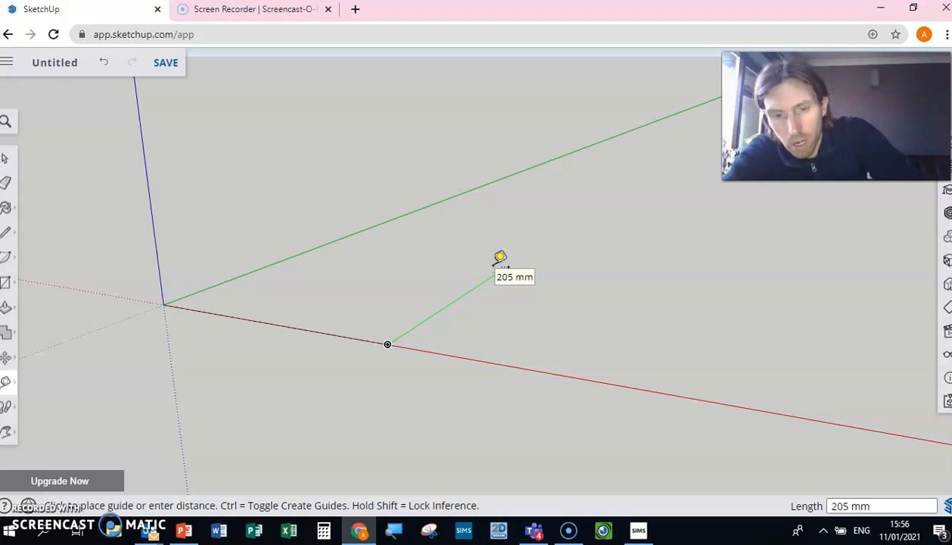
text(60)
key(Return)
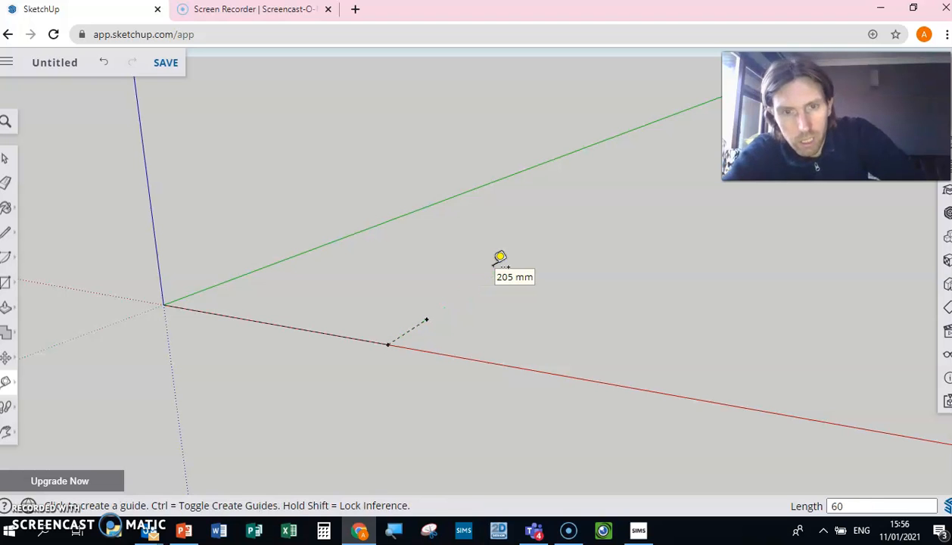
click(426, 318)
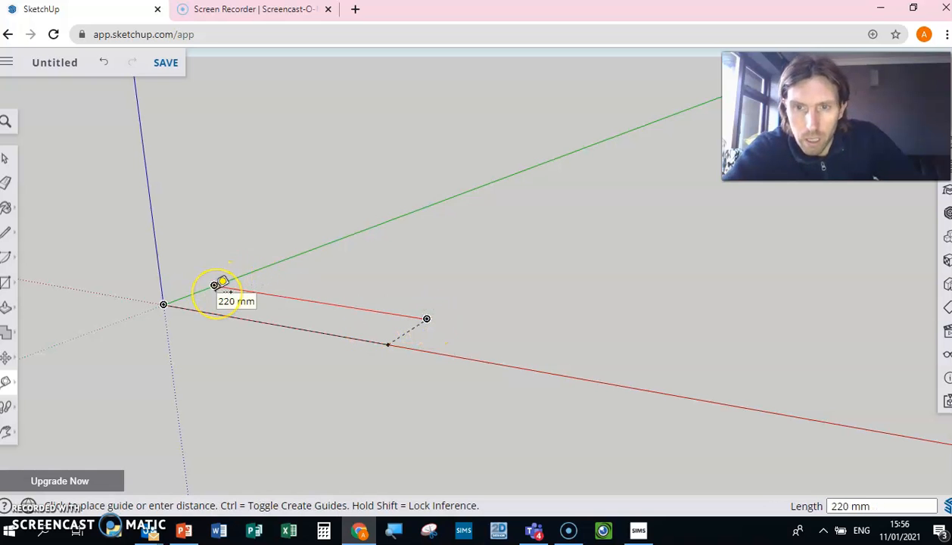
text(2)
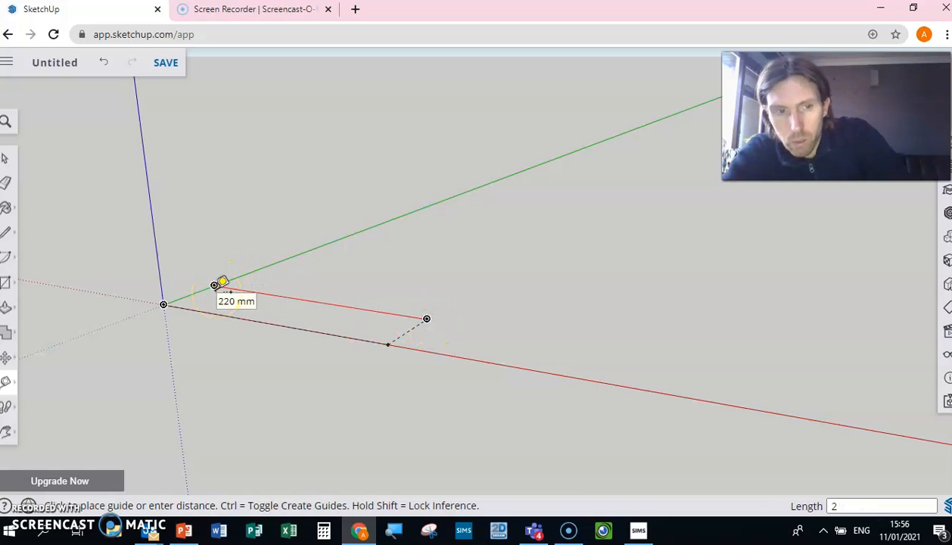
text(20)
key(Return)
Step: Mark 30 mm along the green axis from the origin and run a 220 mm centre guide from there parallel to the red axis
scroll(294, 384, up, 3)
click(6, 432)
click(63, 432)
click(39, 377)
drag(216, 392, 184, 460)
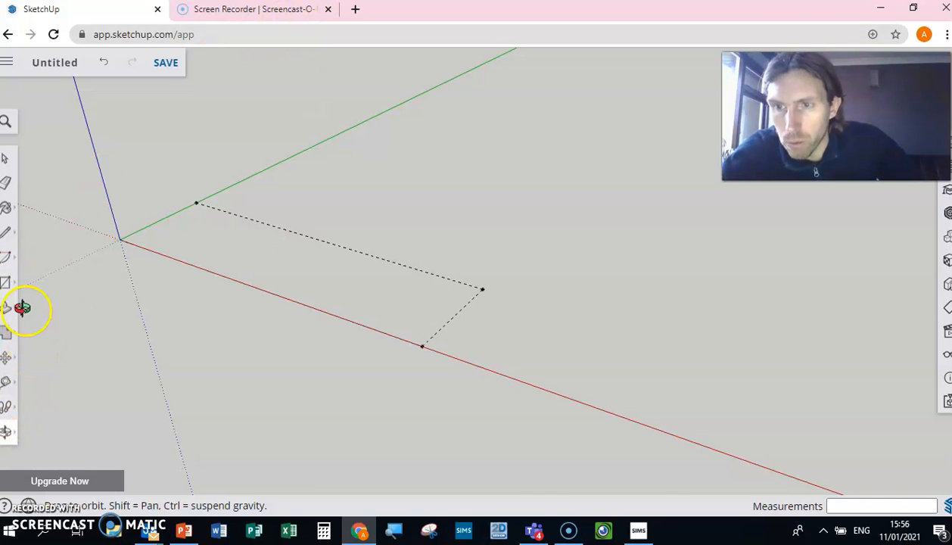
click(6, 384)
click(120, 239)
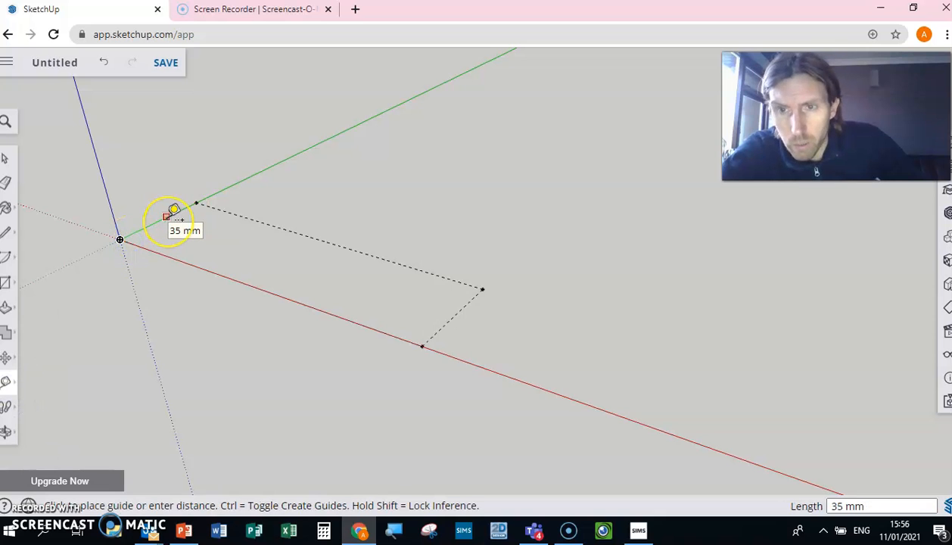
text(3)
key(Return)
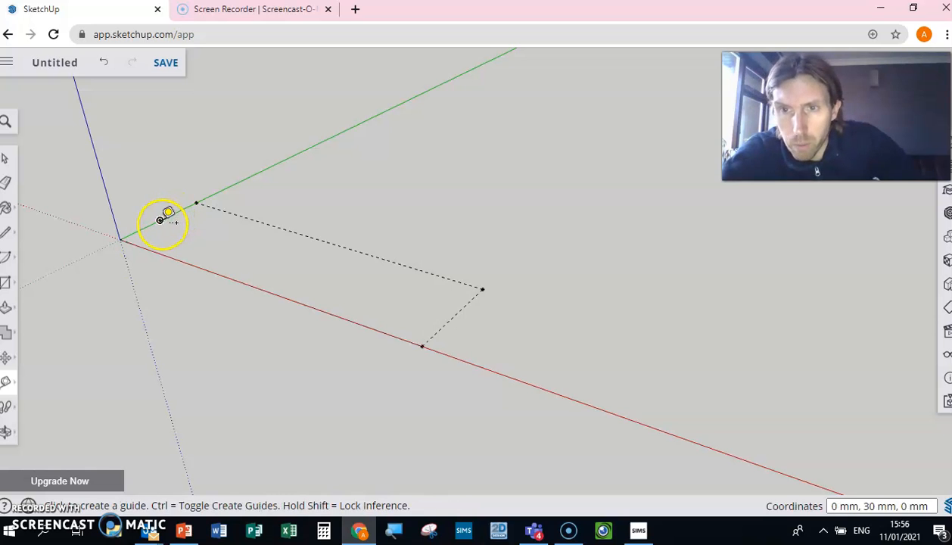
click(159, 220)
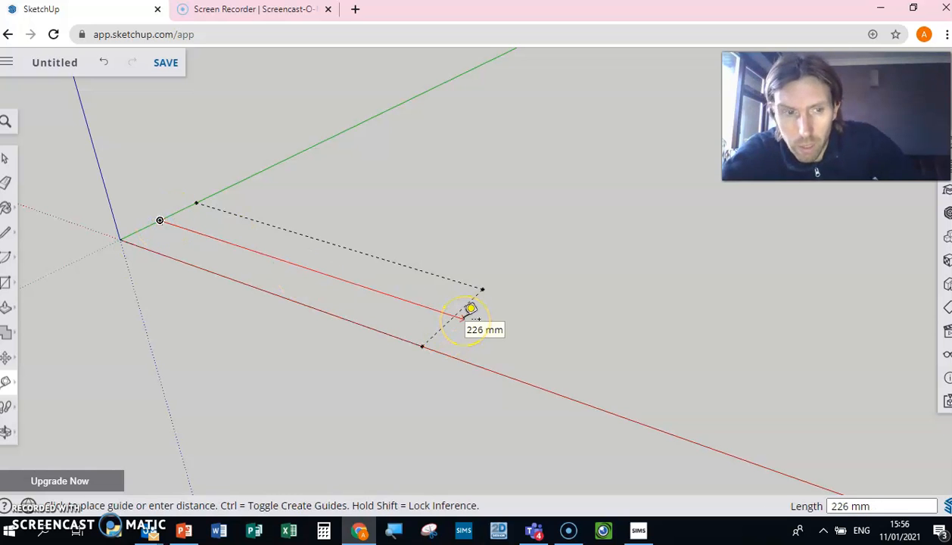
text(220)
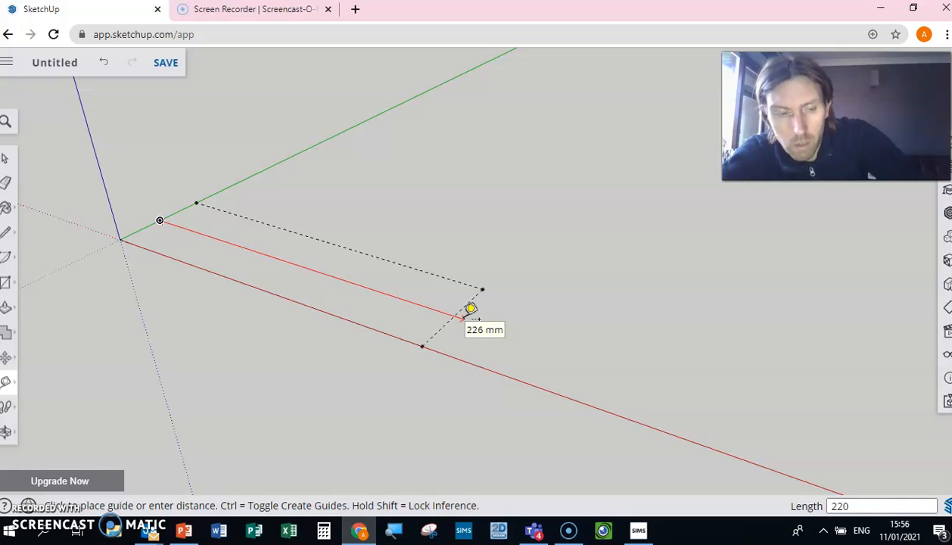
key(Return)
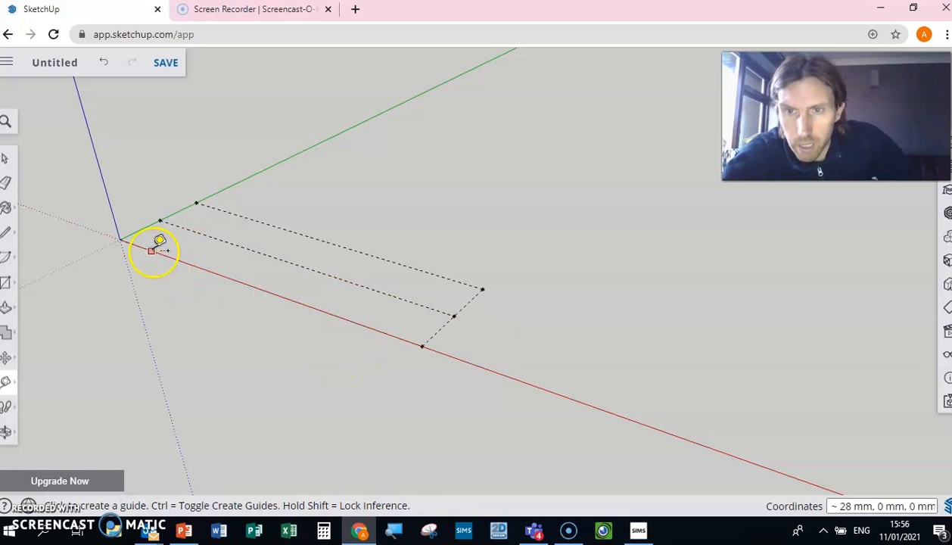
Step: Mark 10 mm along the red axis from the origin and add a 60 mm guide from that point parallel to the green axis
click(120, 238)
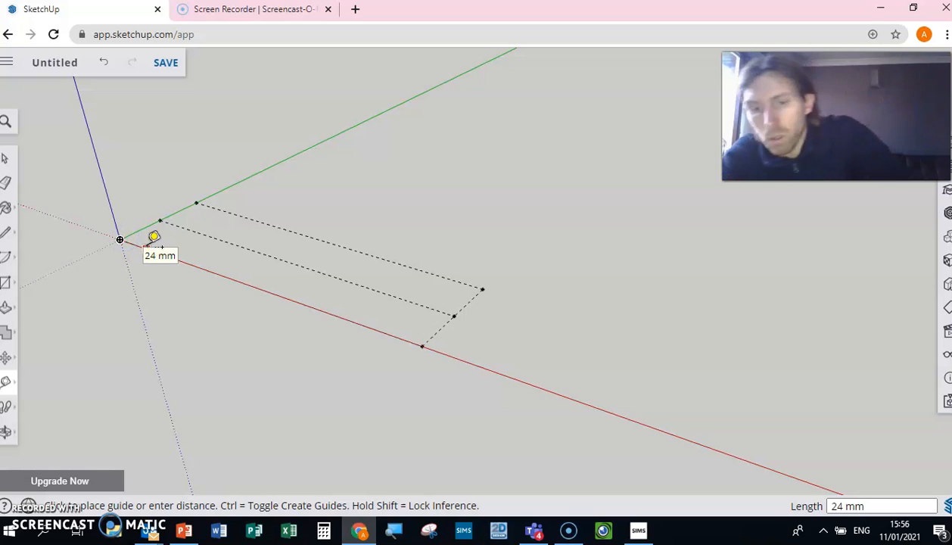
text(1)
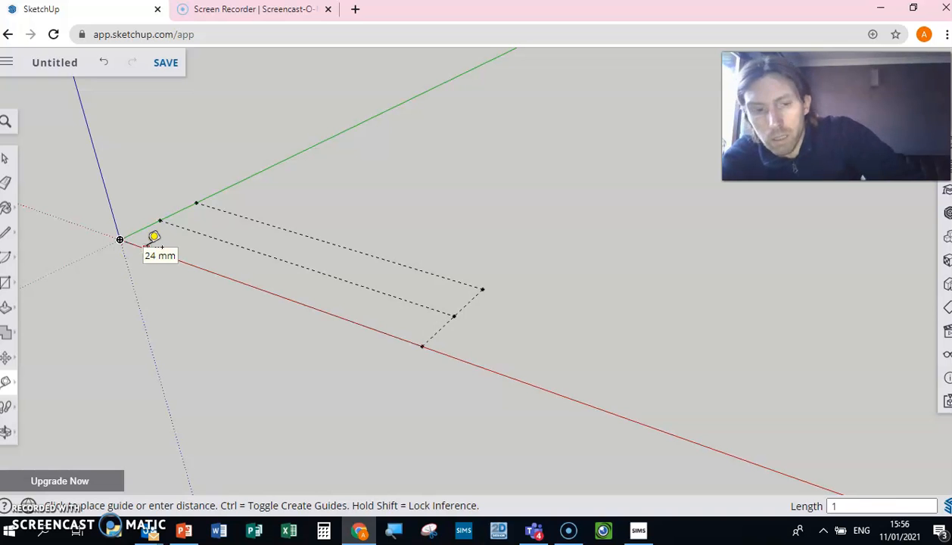
text(0)
key(Return)
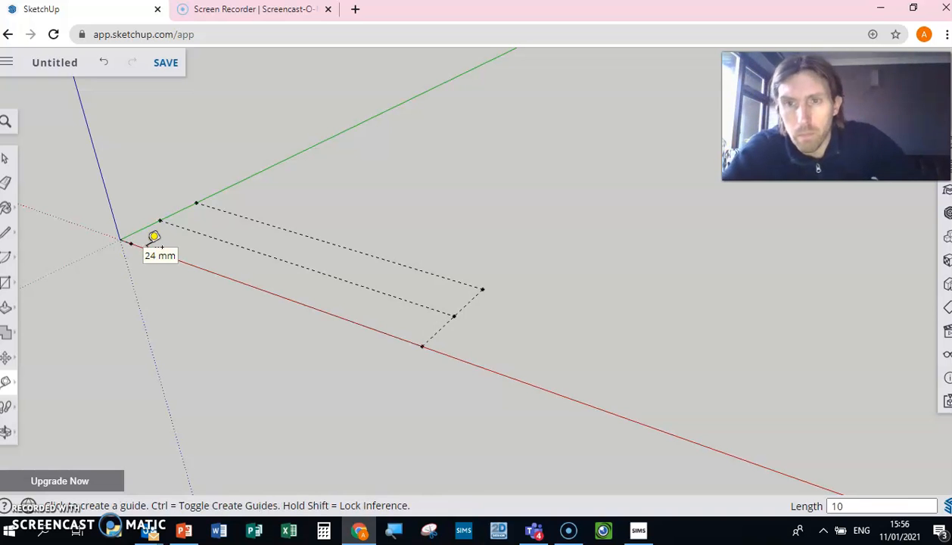
click(121, 239)
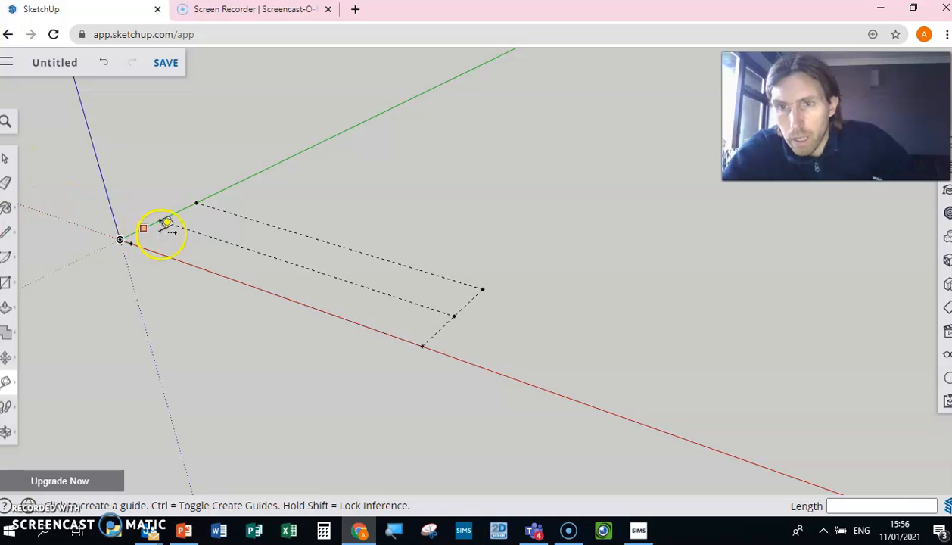
click(131, 242)
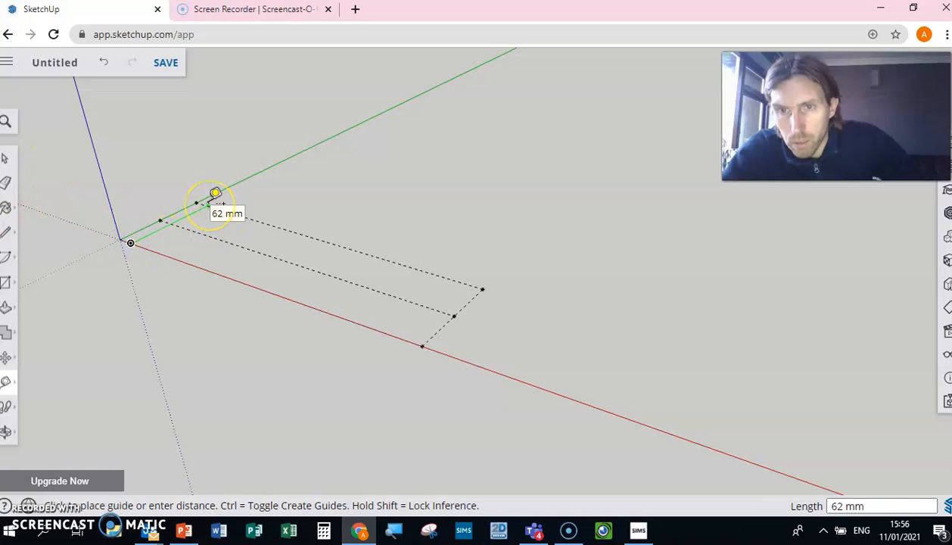
text(5)
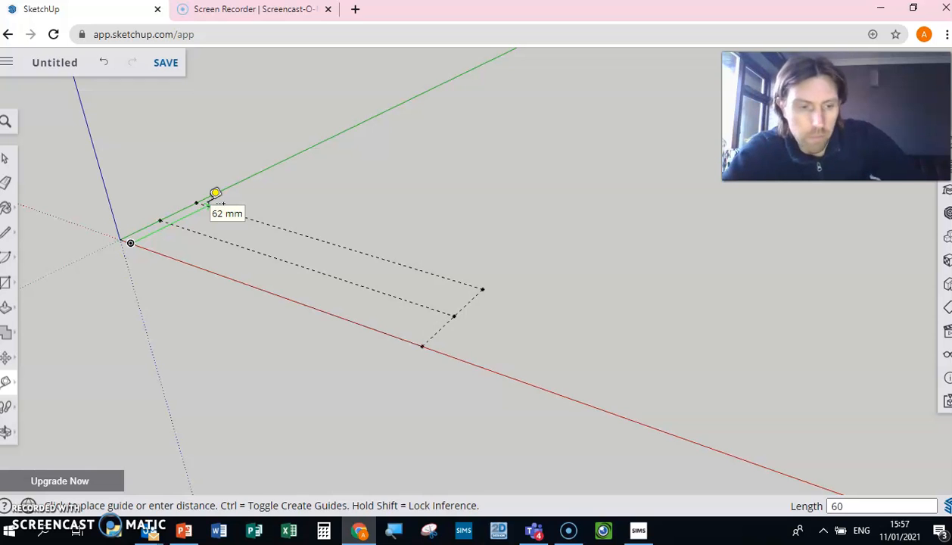
key(Return)
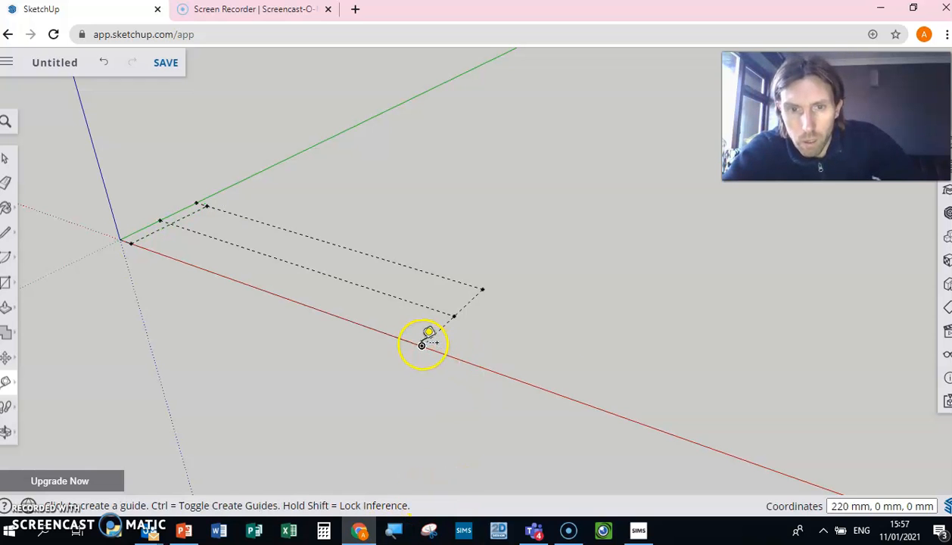
Step: Mark 10 mm inward from the layout's far corner on the red axis and add a 60 mm guide from there parallel to the green axis
click(421, 346)
text(1)
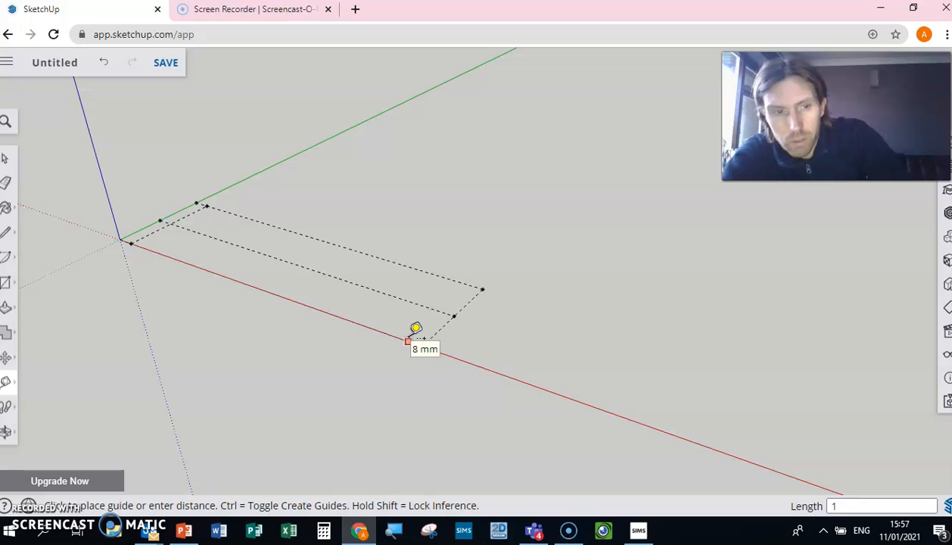
text(0)
key(Return)
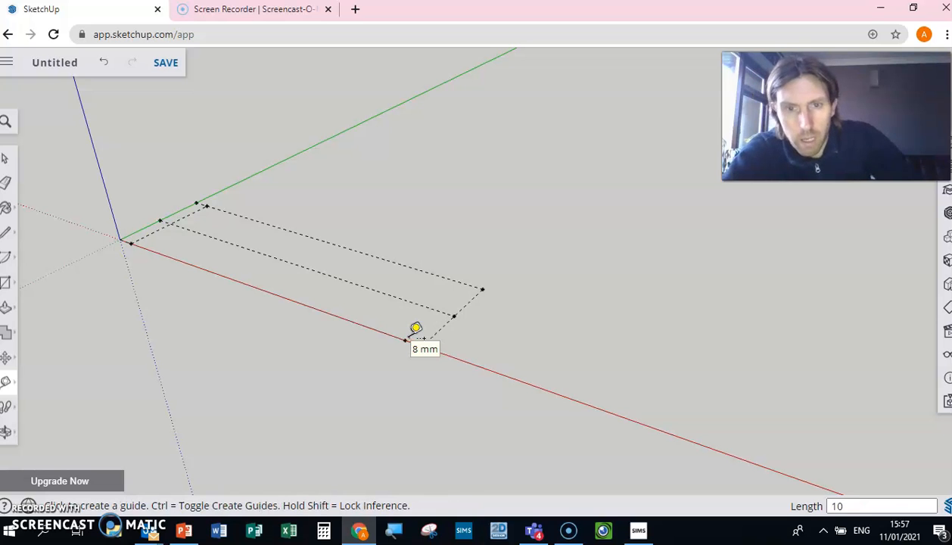
click(404, 340)
text(60)
key(Return)
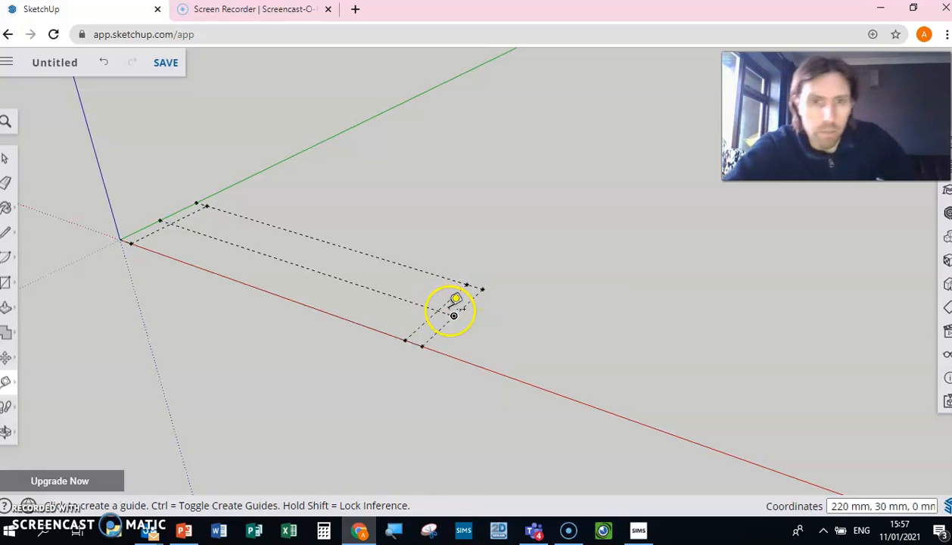
Step: Mark 60 mm inward along the centre guide from its far end and add a 30 mm guide from there parallel to the green axis
click(453, 316)
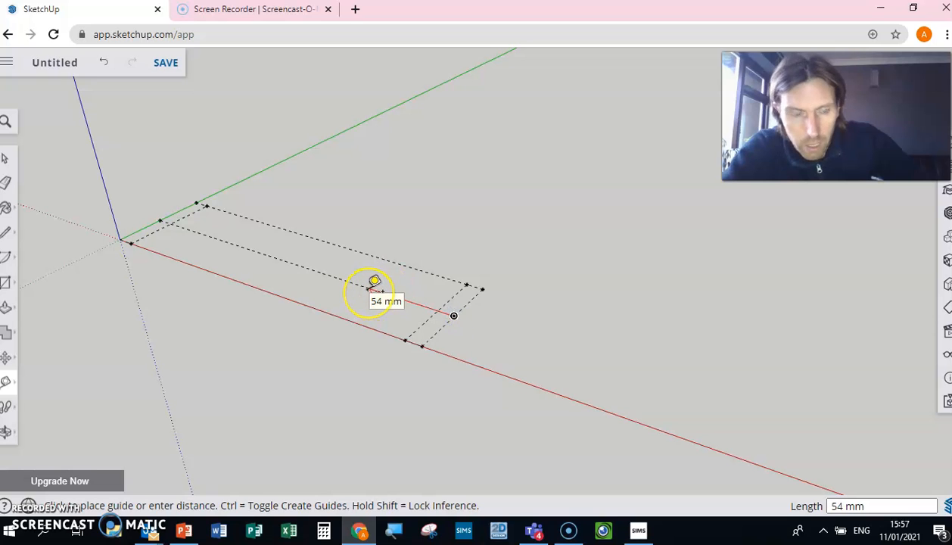
text(60)
key(Return)
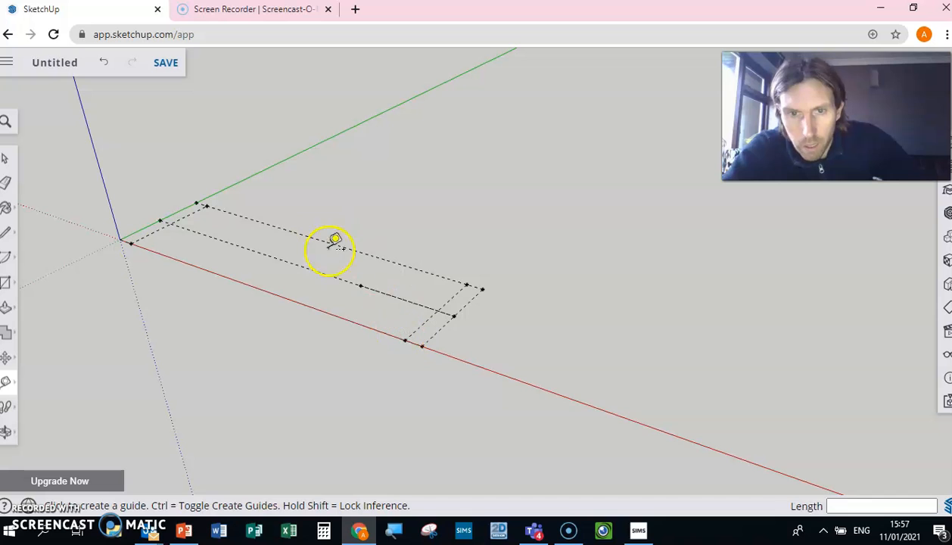
click(360, 285)
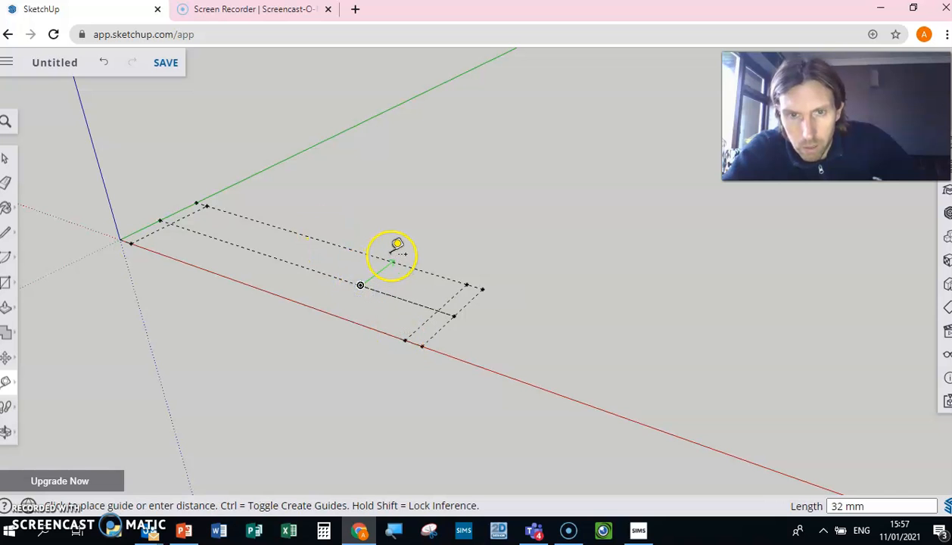
text(3)
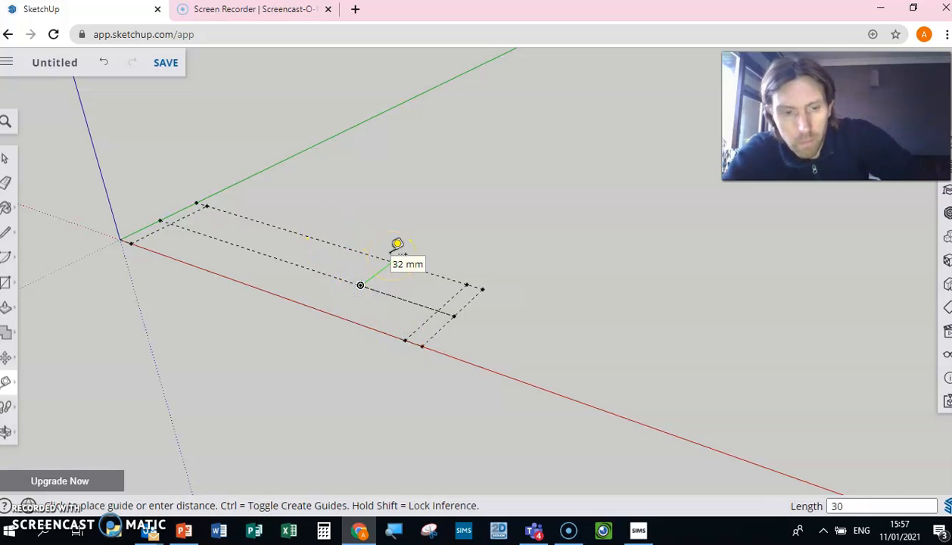
text(0)
key(Return)
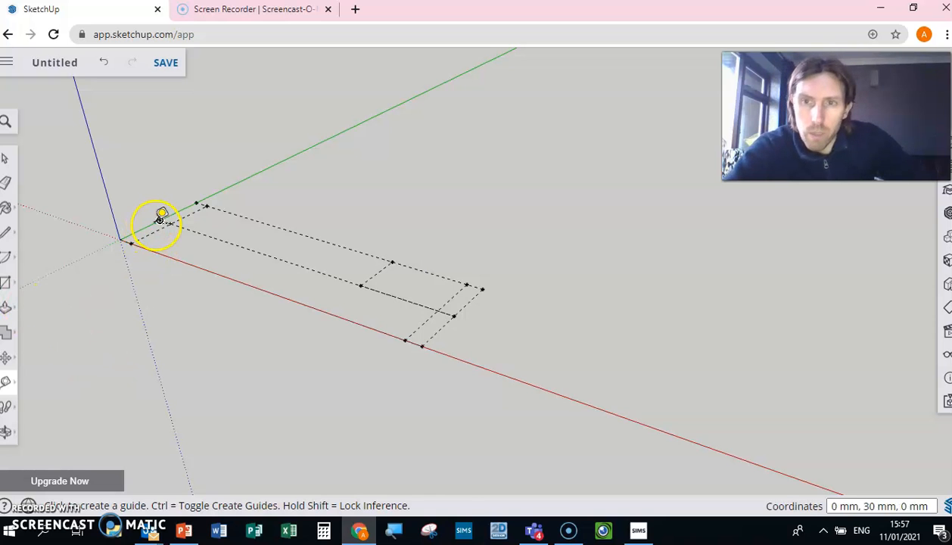
Step: Add a 60 mm guide along the centre guide from its 30 mm start point on the green axis
click(160, 220)
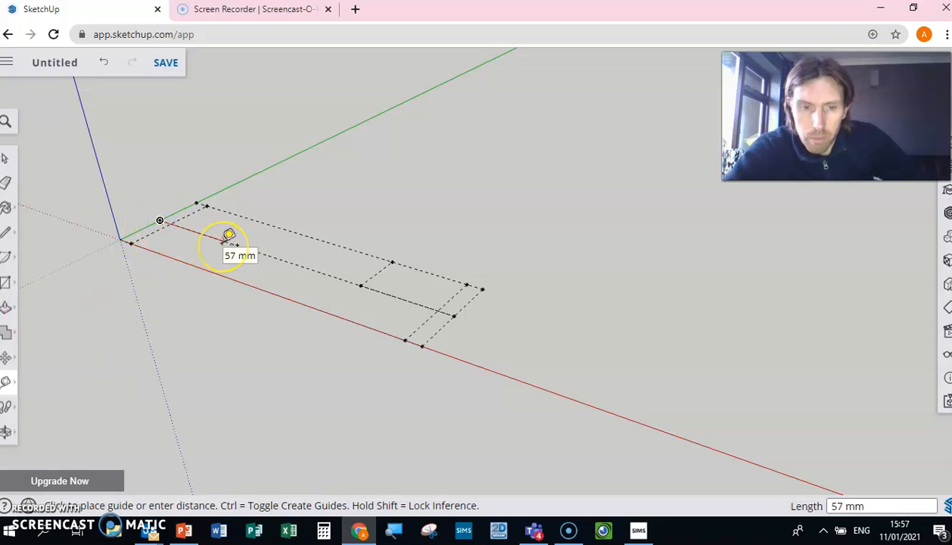
text(60)
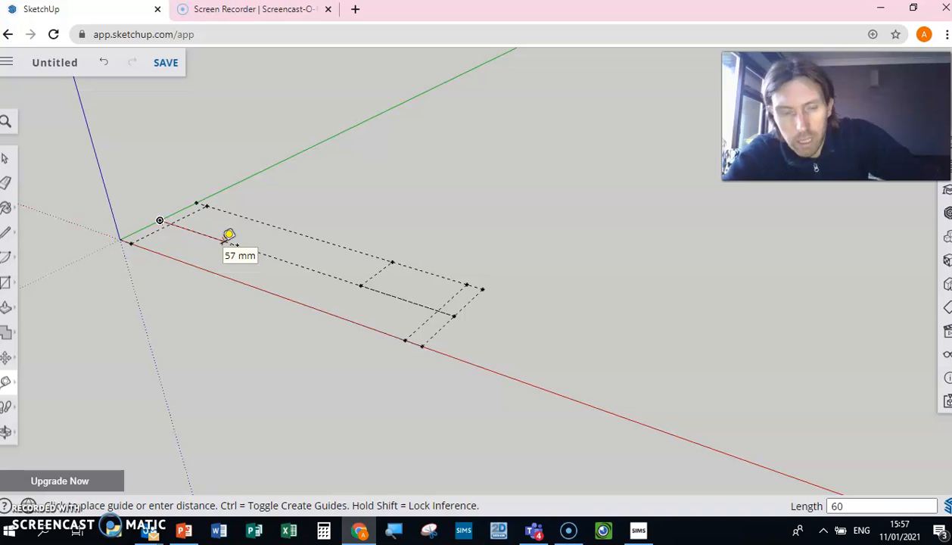
key(Return)
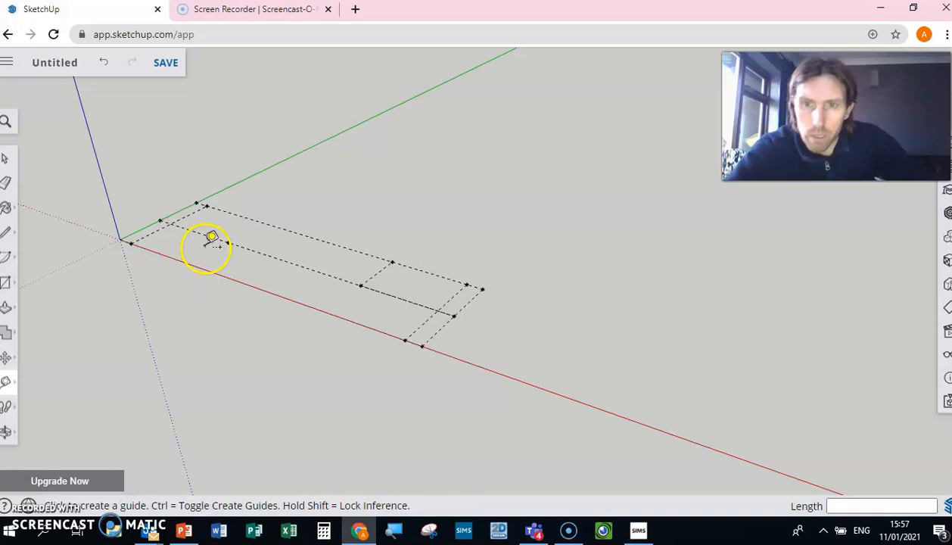
Step: Mark 60 mm along the red axis from the 10 mm guide point and try a guide from there parallel to the green axis
click(130, 242)
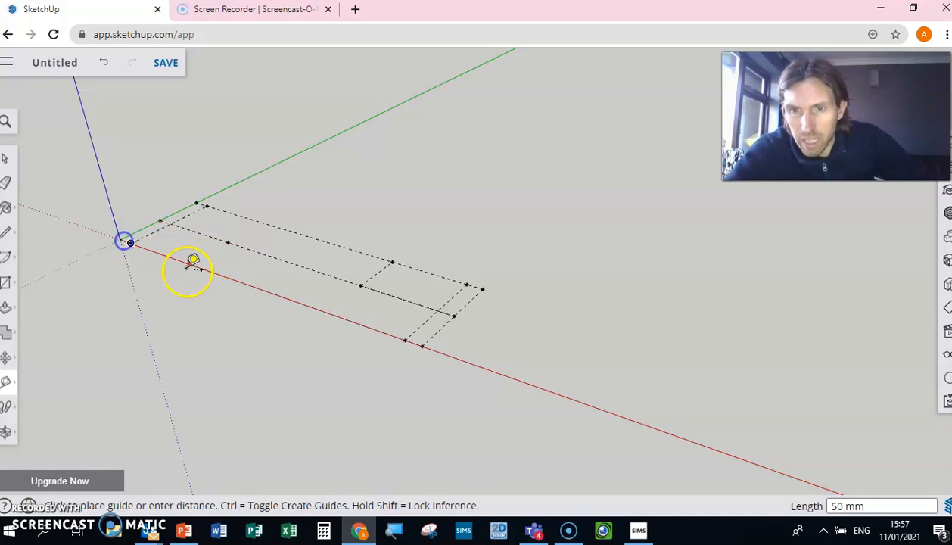
text(6)
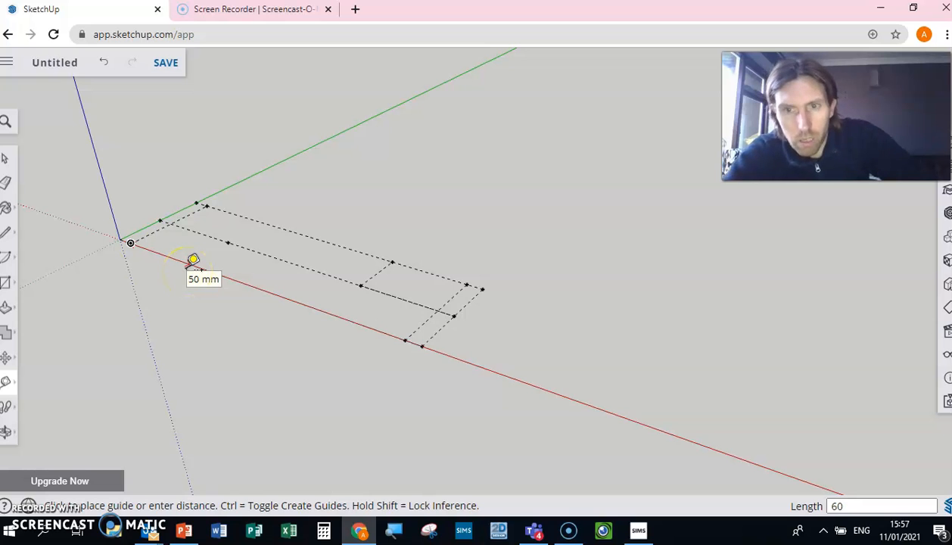
text(0)
key(Return)
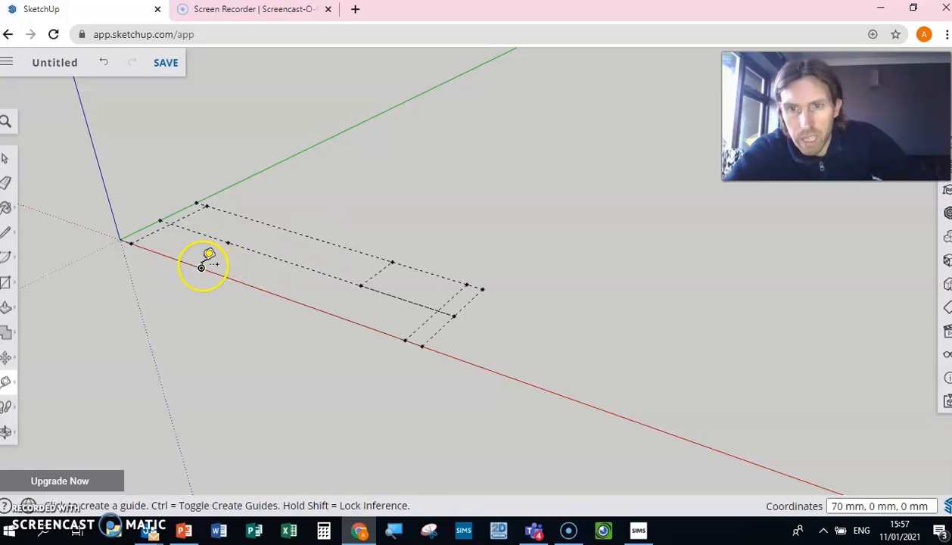
click(201, 266)
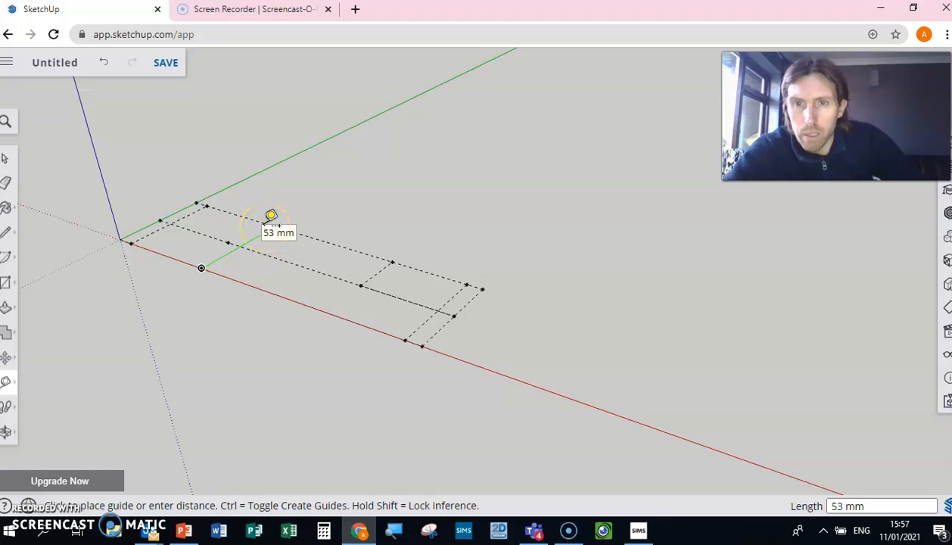
key(Escape)
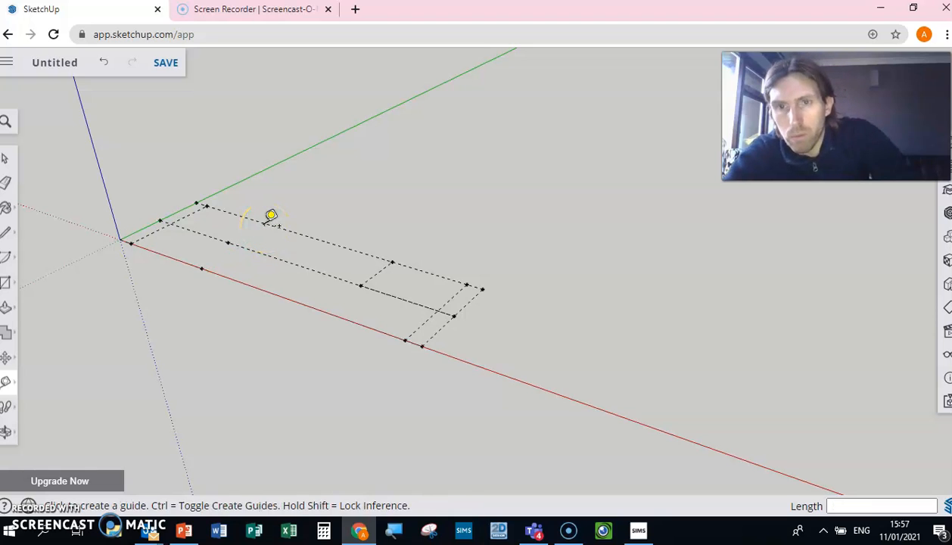
Step: Repeat the 60 mm mark along the centre guide, measured from its start point on the green axis
click(160, 220)
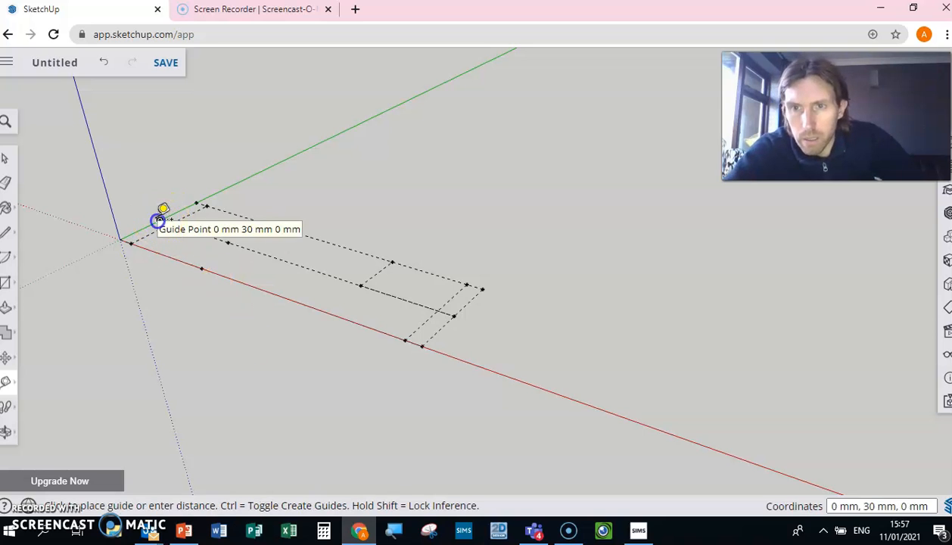
text(6)
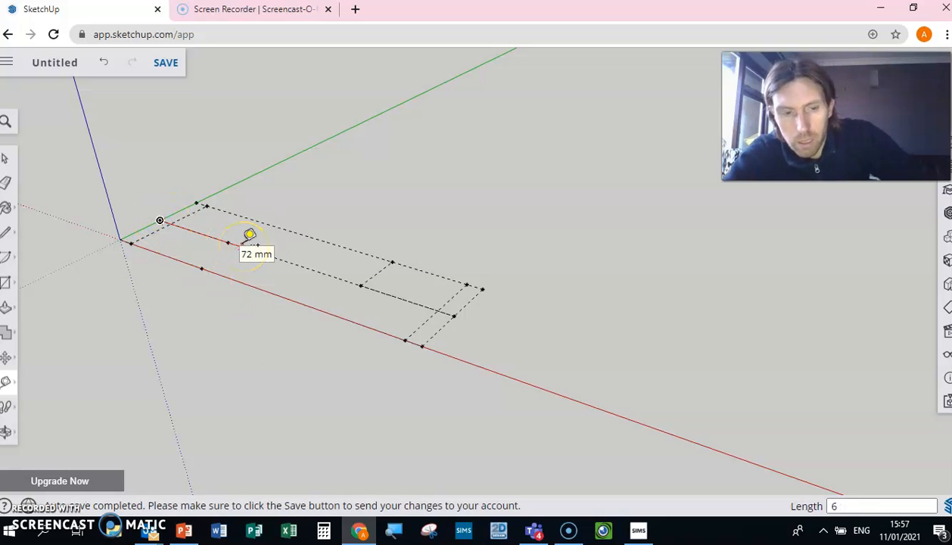
text(0)
key(Return)
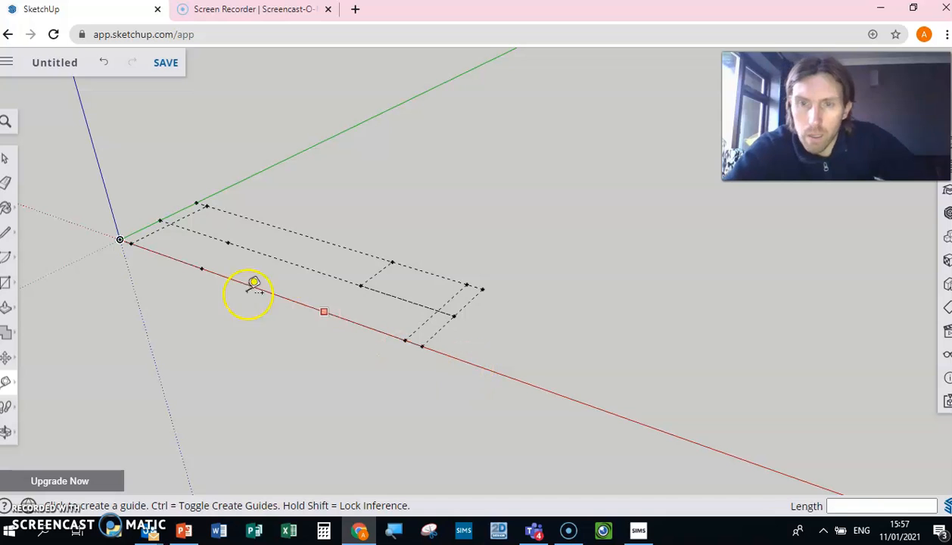
Step: Place a guide line along the red axis through the origin
click(123, 238)
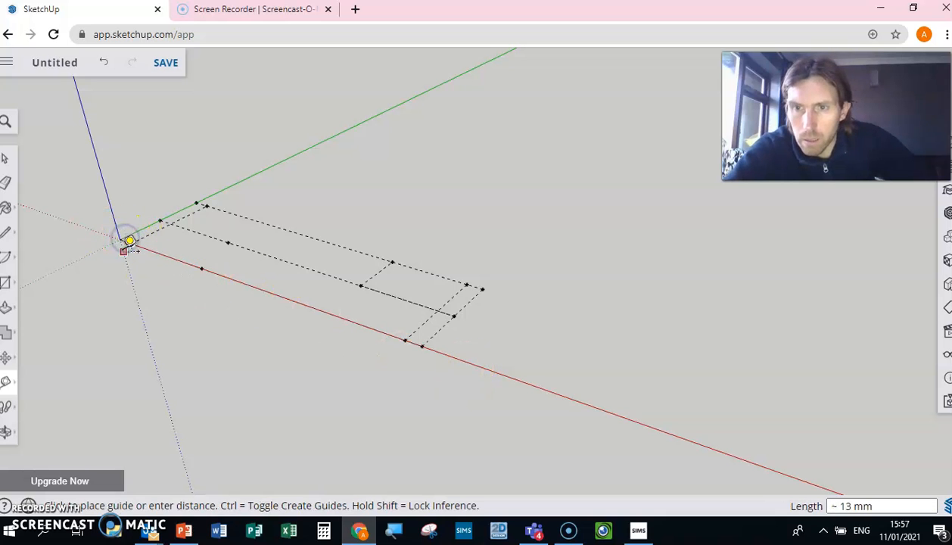
click(121, 239)
click(213, 274)
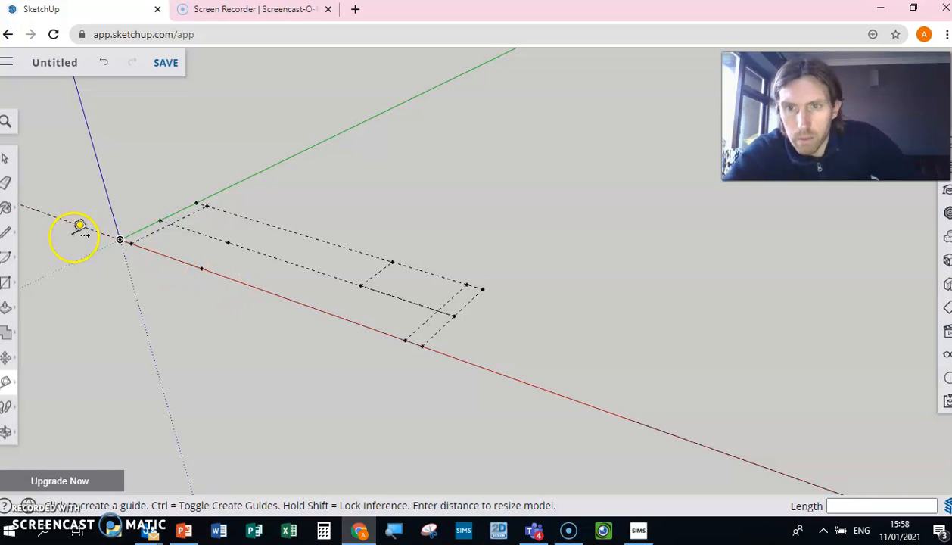
Step: Mark 60 mm along the red axis from the origin and add a guide across the layout's width parallel to the green axis
click(121, 240)
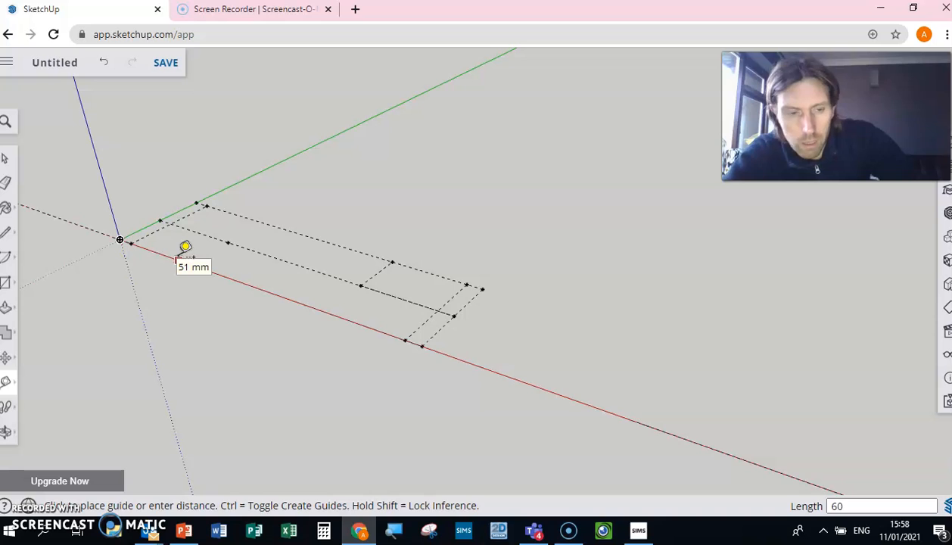
text(60)
key(Return)
click(189, 261)
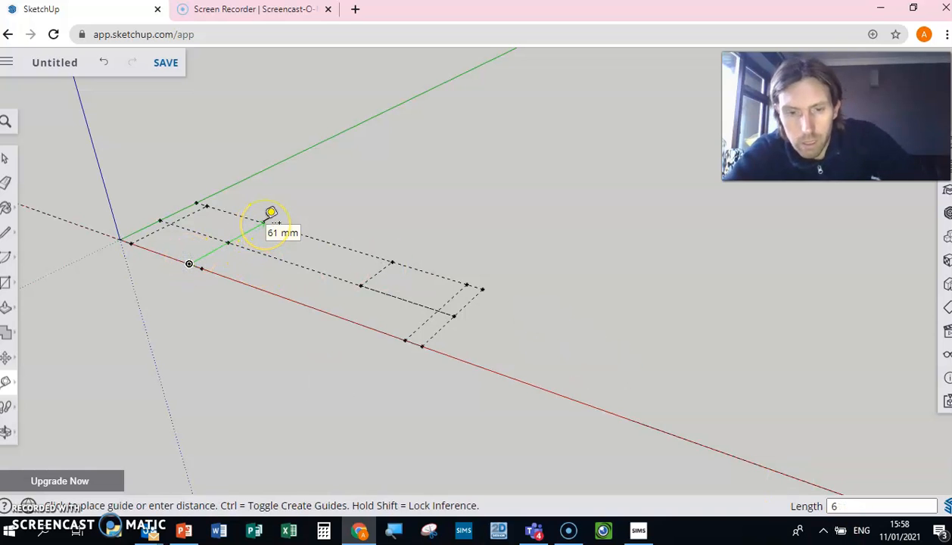
click(265, 220)
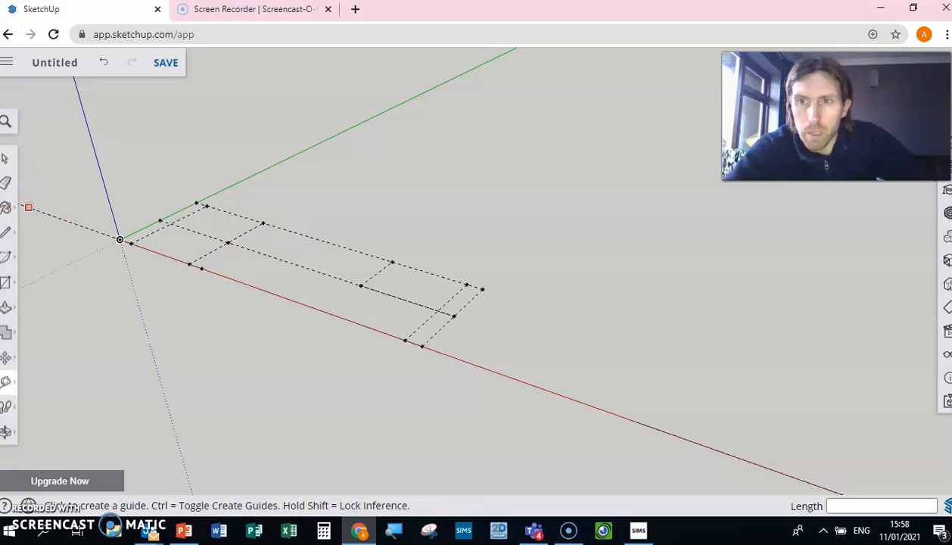
key(space)
click(202, 271)
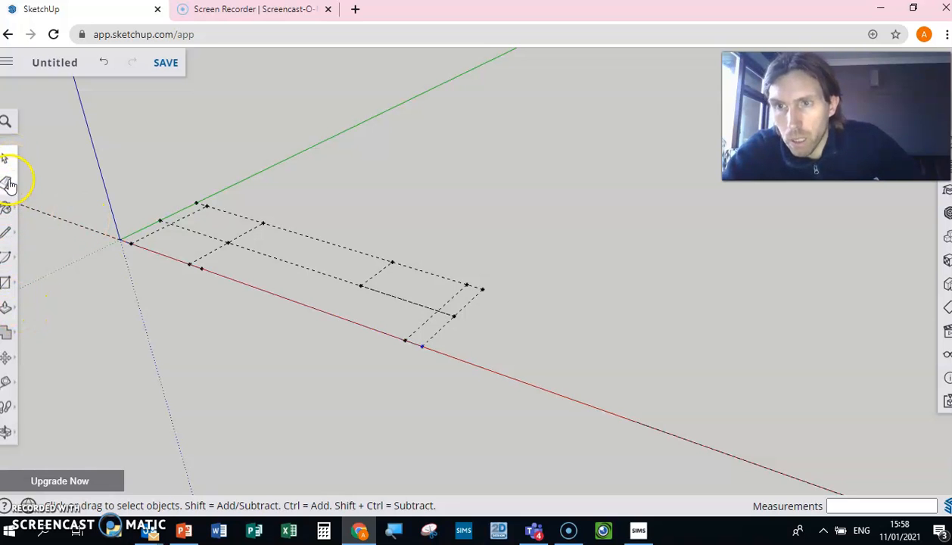
Step: Draw circles of 5 mm radius on the centre guide at its 60 mm mark and at the base of the 30 mm cross guide
click(5, 281)
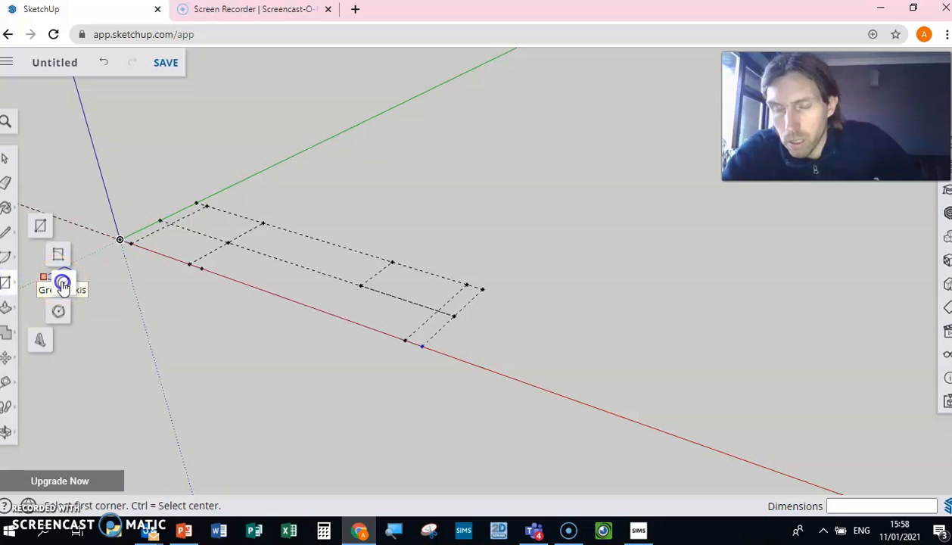
click(63, 281)
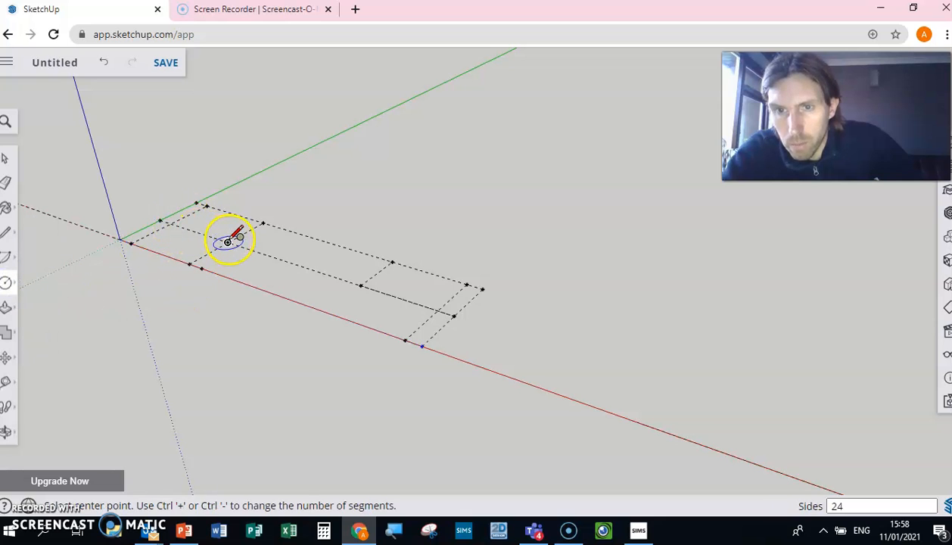
click(227, 242)
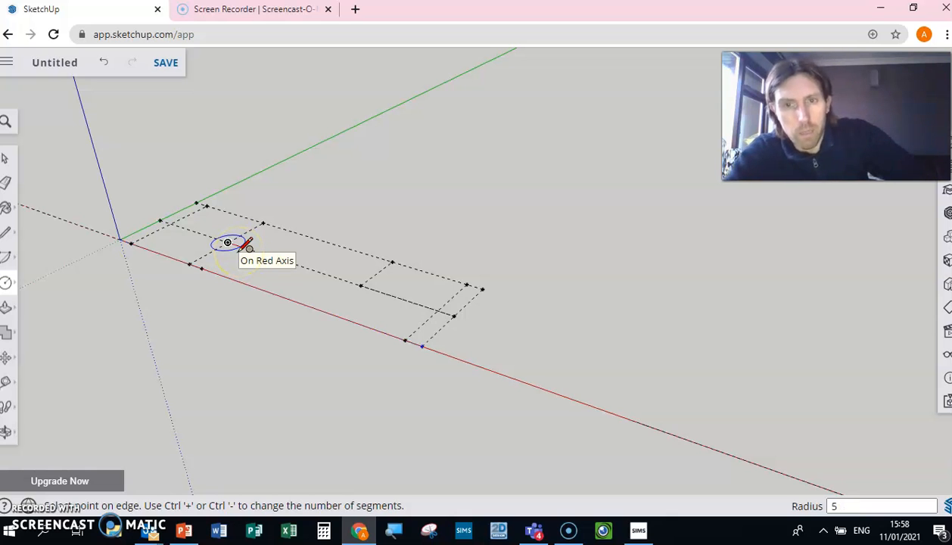
key(Return)
click(360, 285)
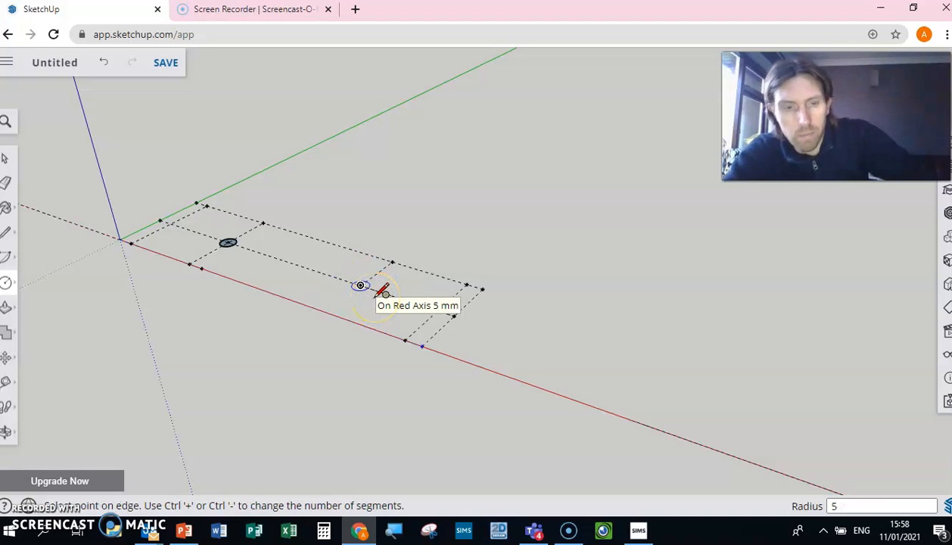
click(384, 294)
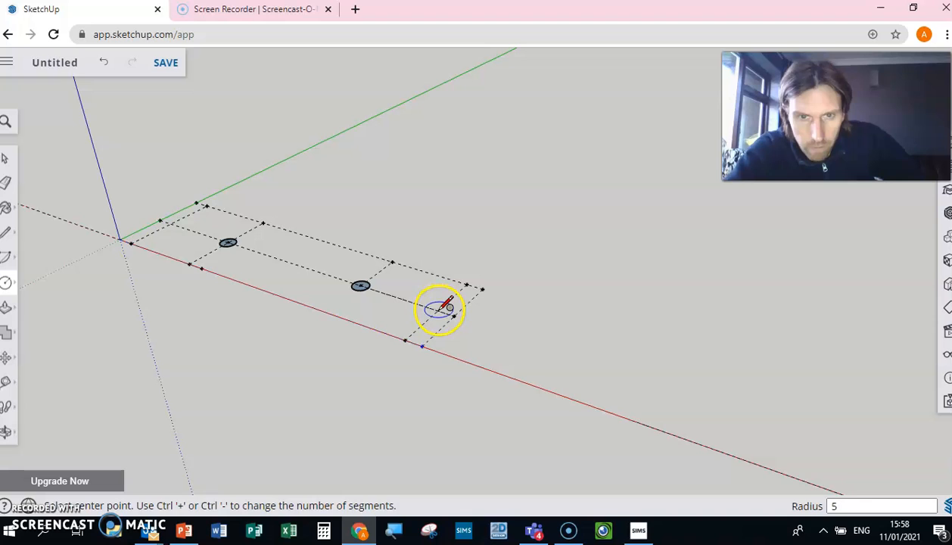
Step: Draw a 5 mm radius circle where the centre guide crosses the inset 60 mm guide at the layout's far end
click(439, 308)
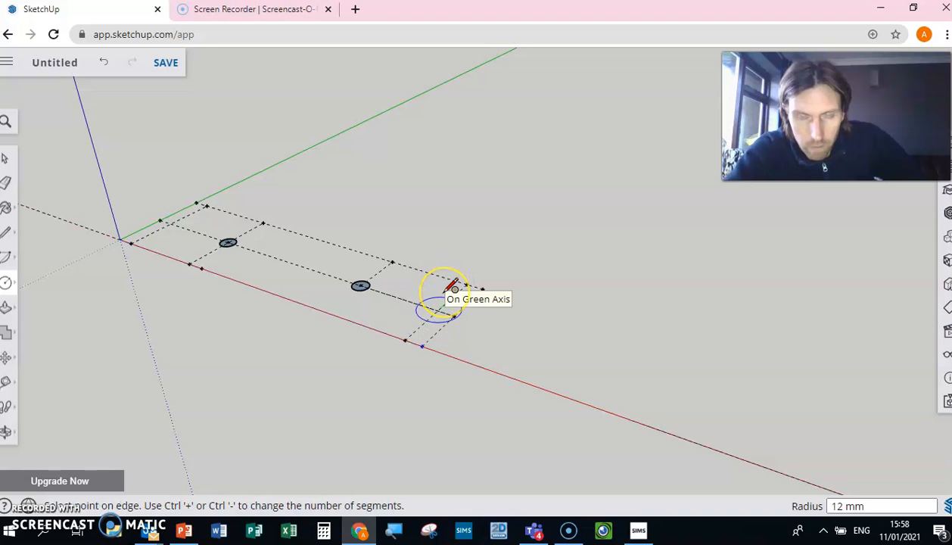
text(5)
key(Return)
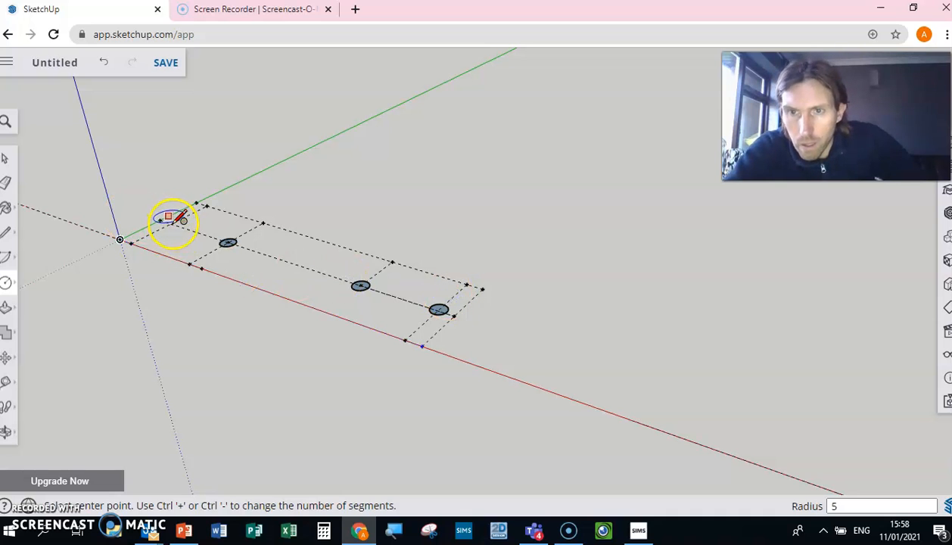
Step: Add a 30 mm guide from the 10 mm point on the red axis up to the centre guide, parallel to the green axis
click(6, 432)
drag(277, 351, 144, 262)
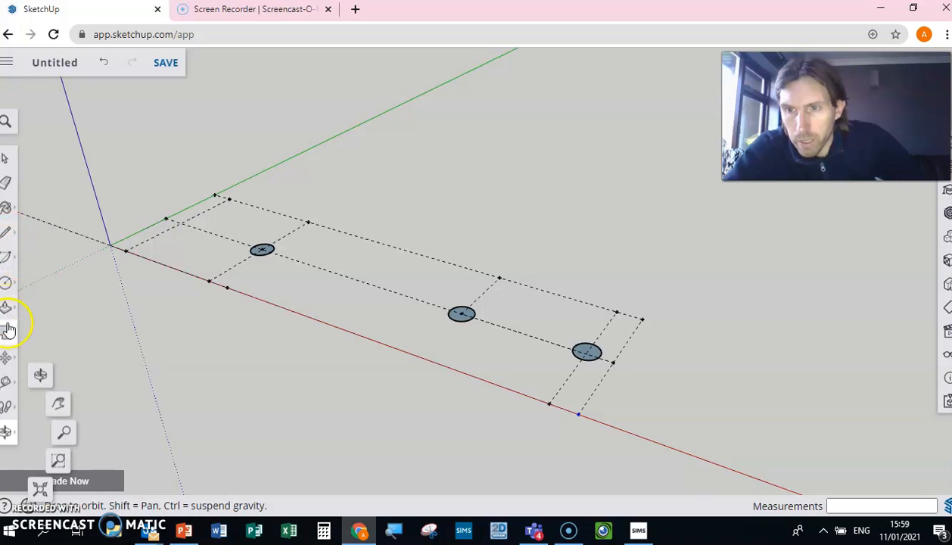
click(6, 382)
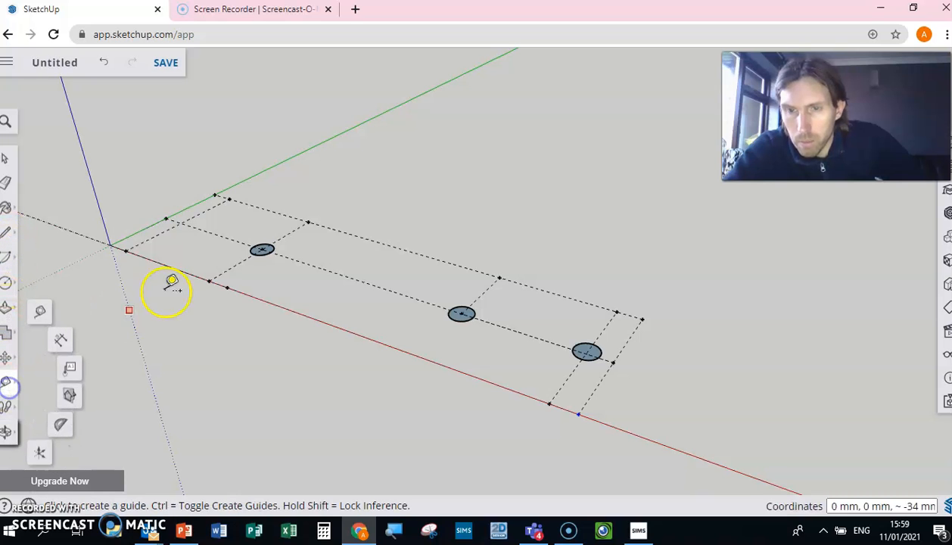
click(126, 250)
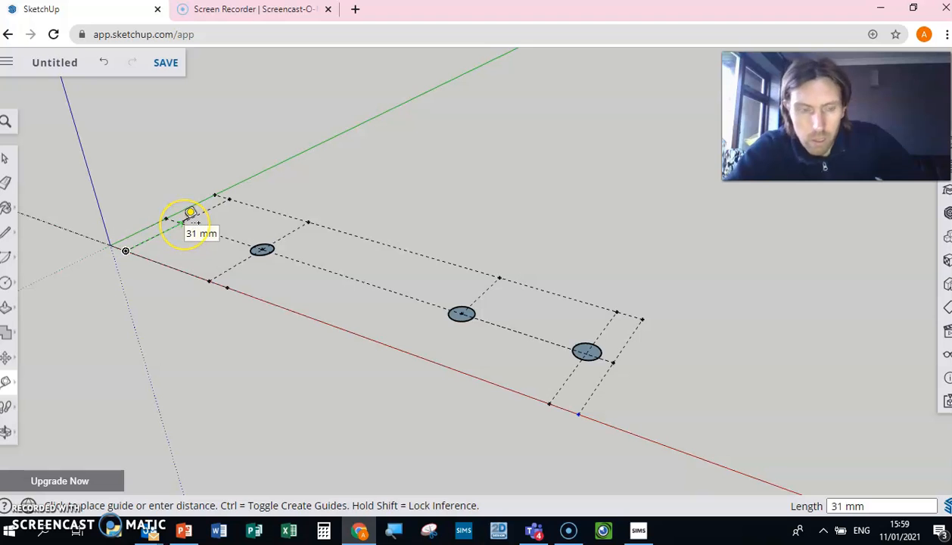
text(30)
key(Return)
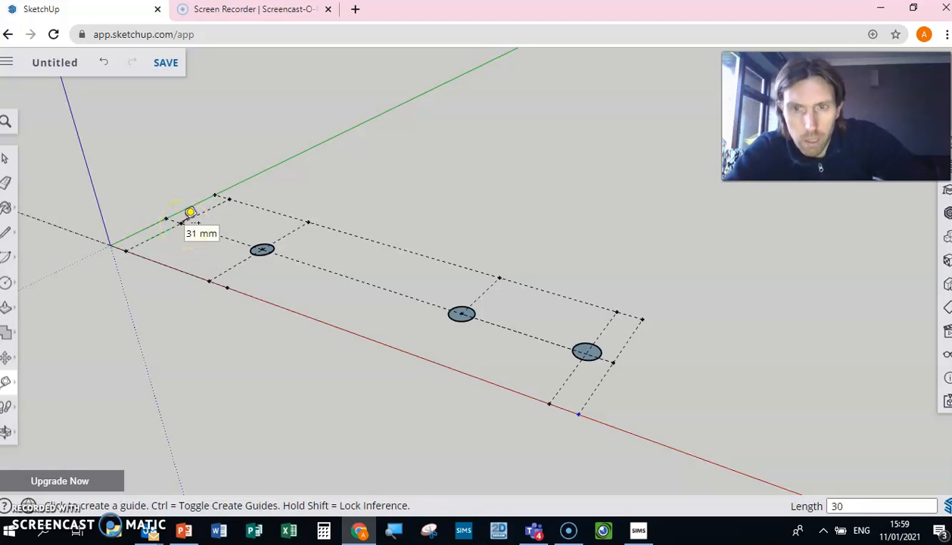
Step: Draw a 5 mm radius circle where the centre guide crosses the 10 mm inset guide near the origin
click(6, 283)
click(181, 224)
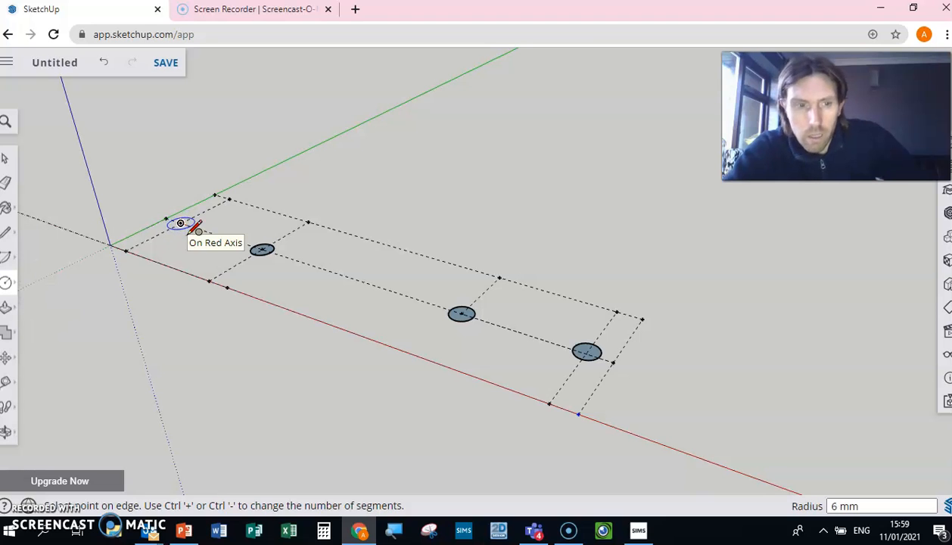
key(Return)
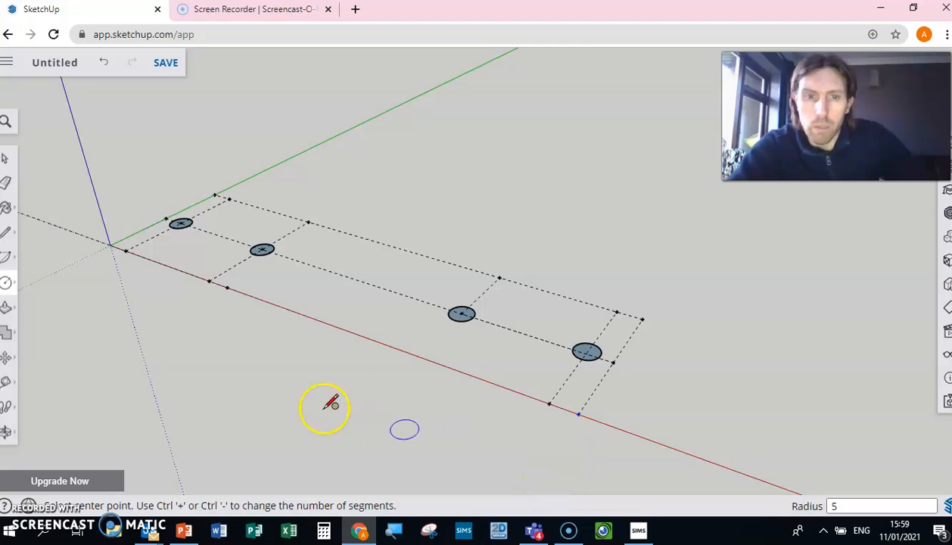
Step: Delete the far-end circle and add a 30 mm guide from the far inset guide's base on the red axis to the centre guide
click(6, 161)
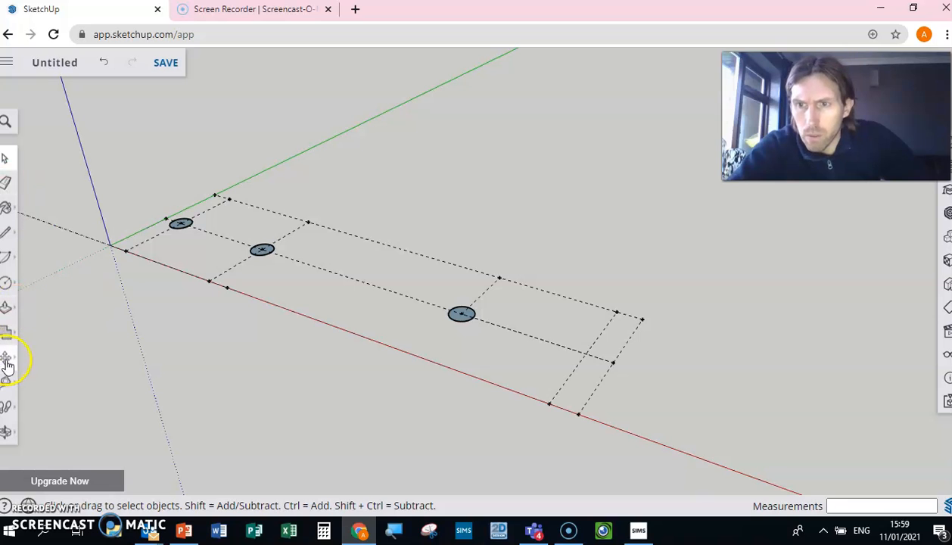
click(6, 386)
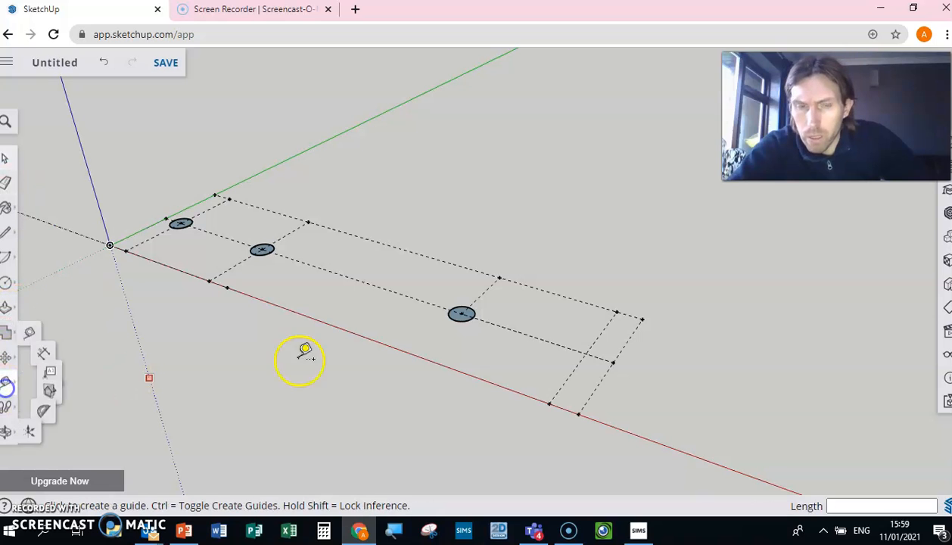
click(548, 404)
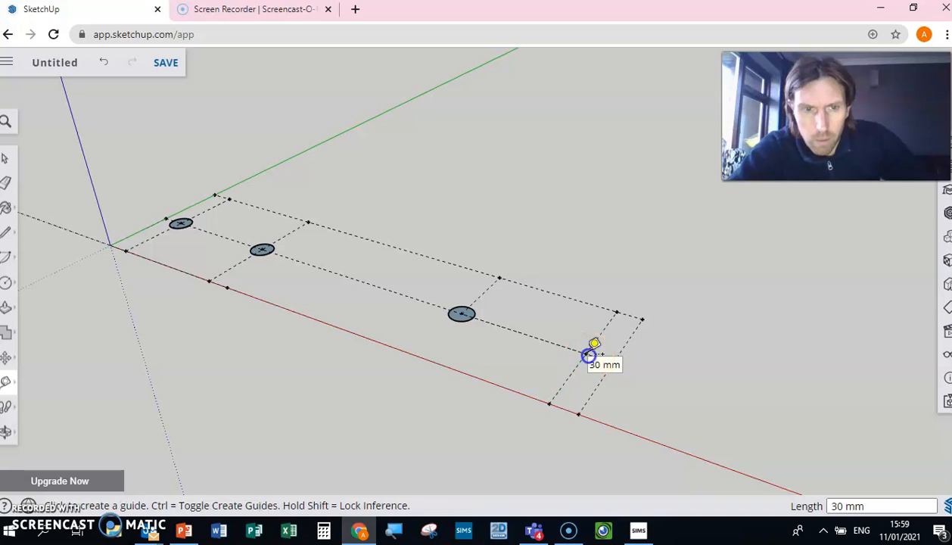
click(591, 351)
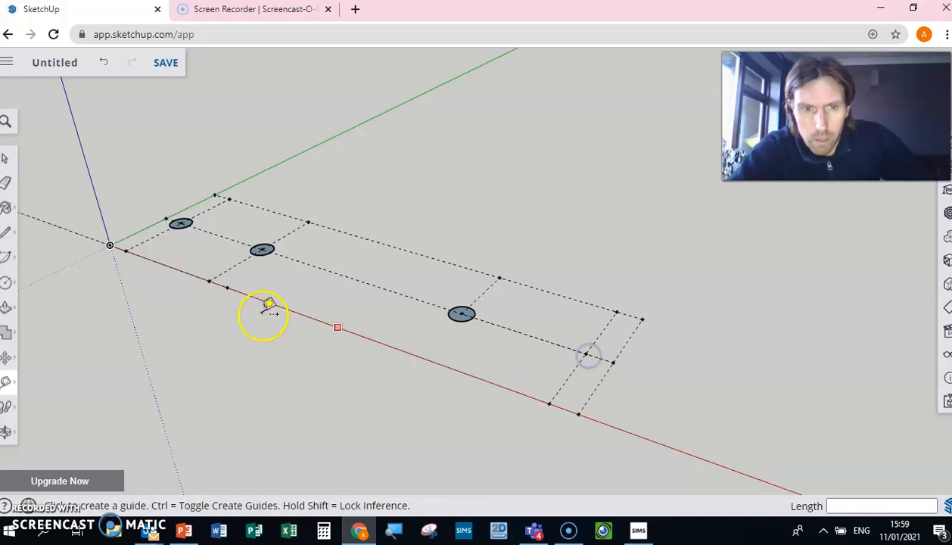
Step: Draw a 5 mm radius circle where the centre guide crosses the inset guide near the layout's far end
click(7, 280)
click(584, 353)
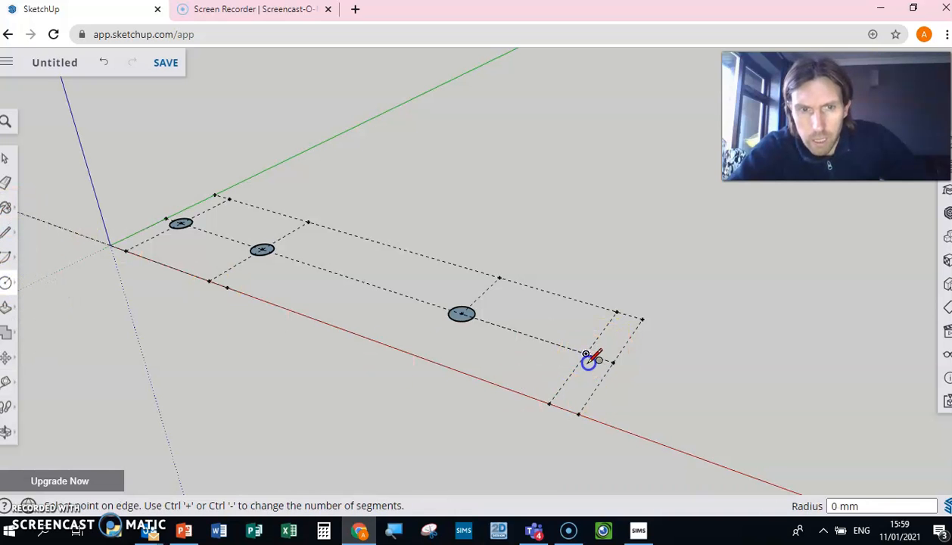
click(595, 370)
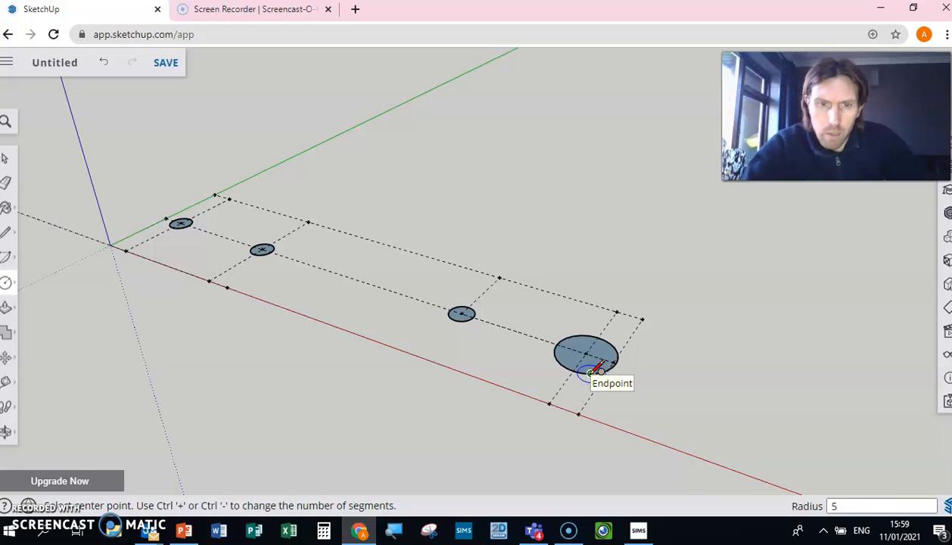
key(Return)
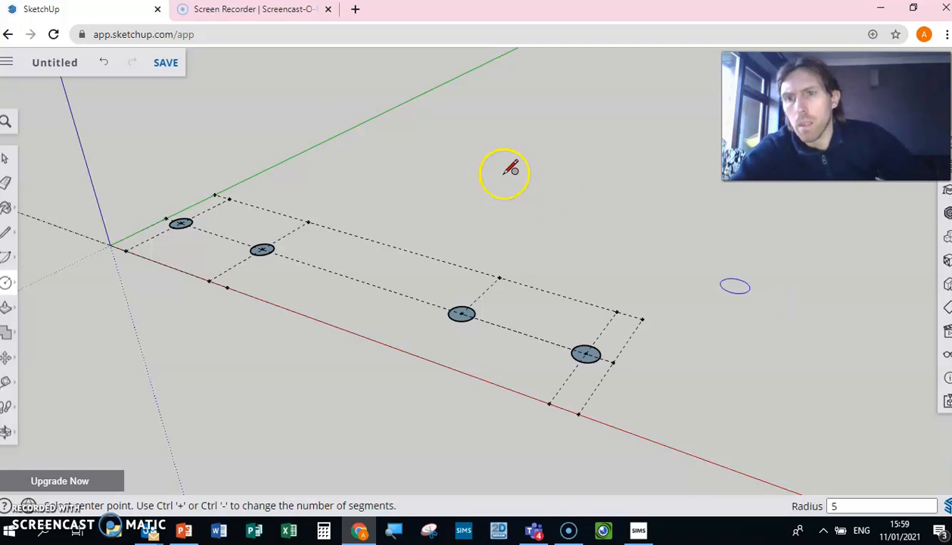
Step: Add an 80 mm vertical guide from the 10 mm point on the red axis
click(9, 383)
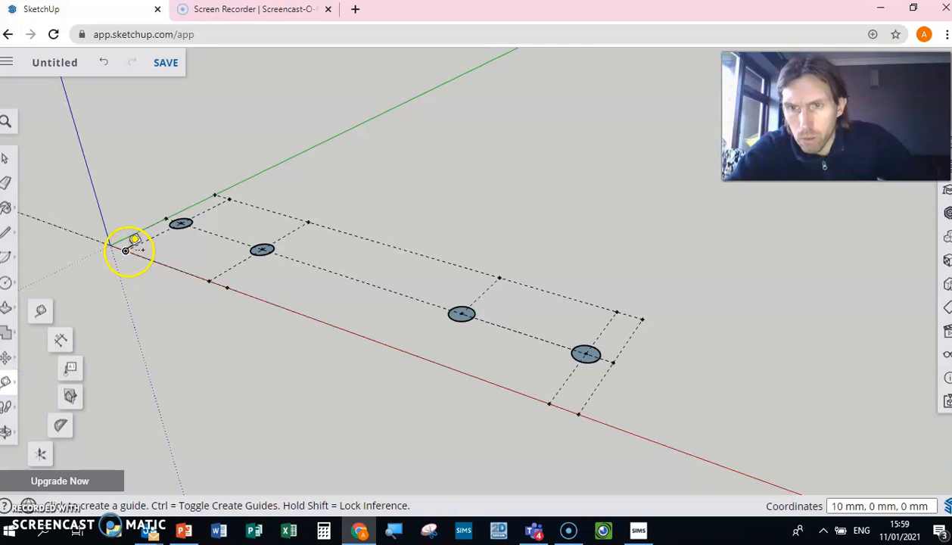
click(127, 251)
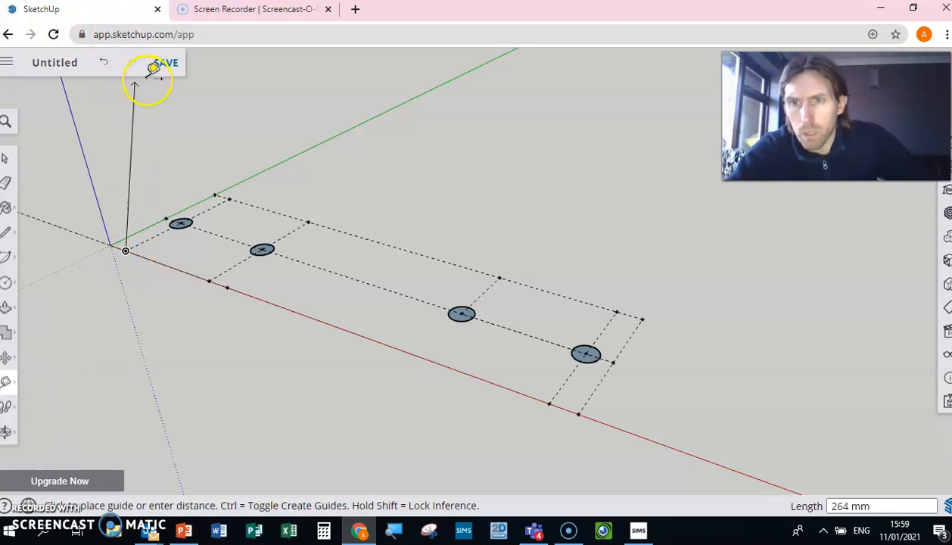
click(75, 68)
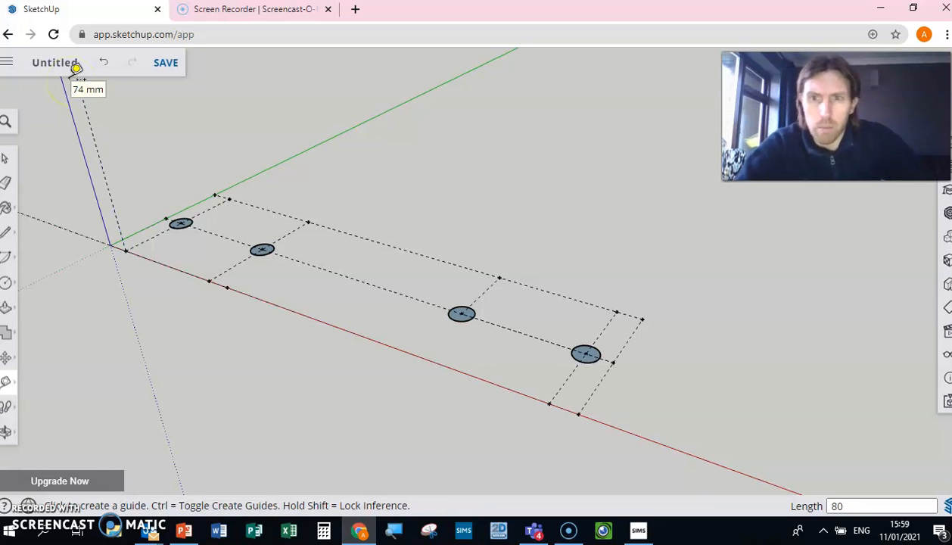
Step: Add 80 mm vertical guides at the layout's two far corners and at its corner on the green axis
click(579, 414)
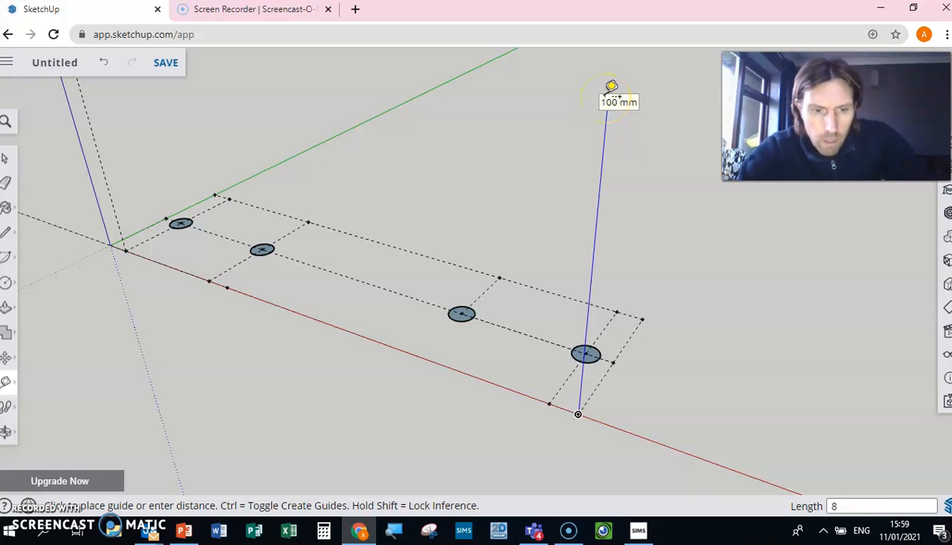
text(80)
key(Return)
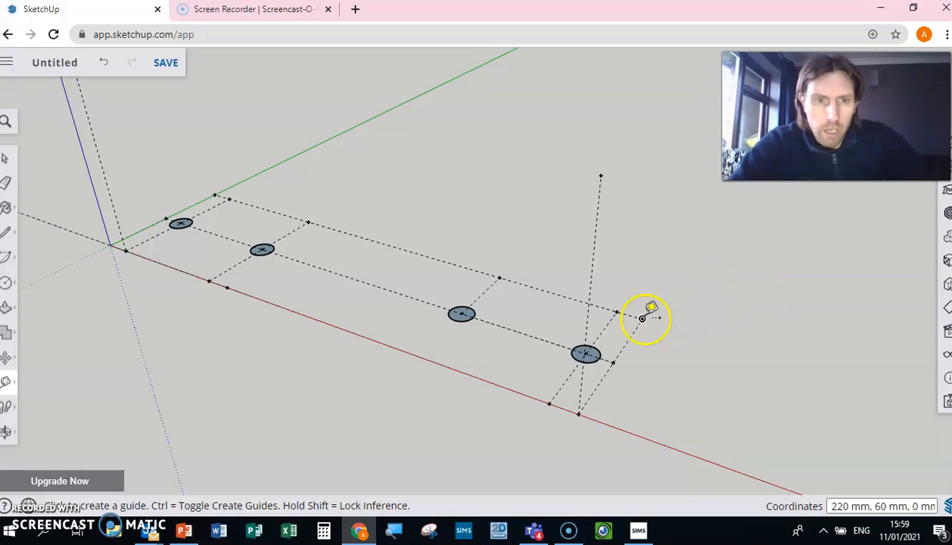
click(642, 318)
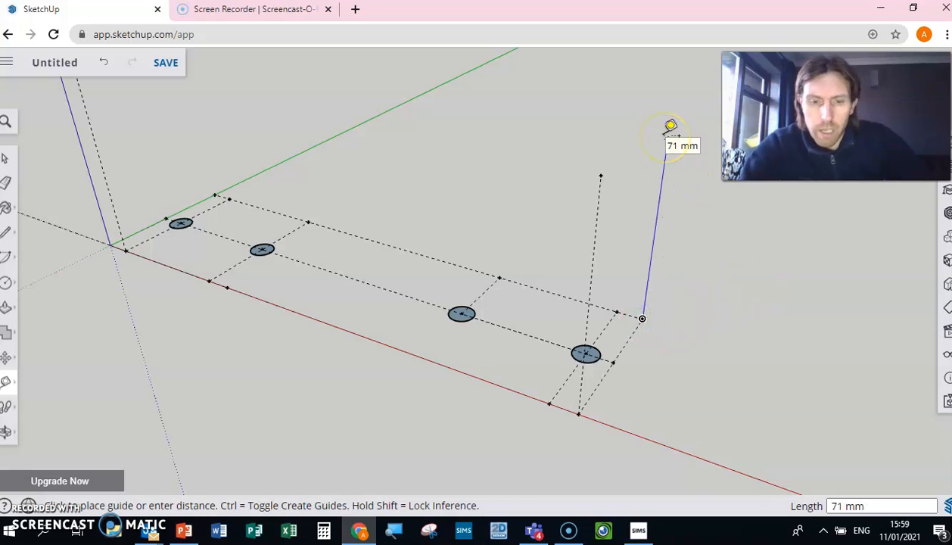
text(80)
key(Return)
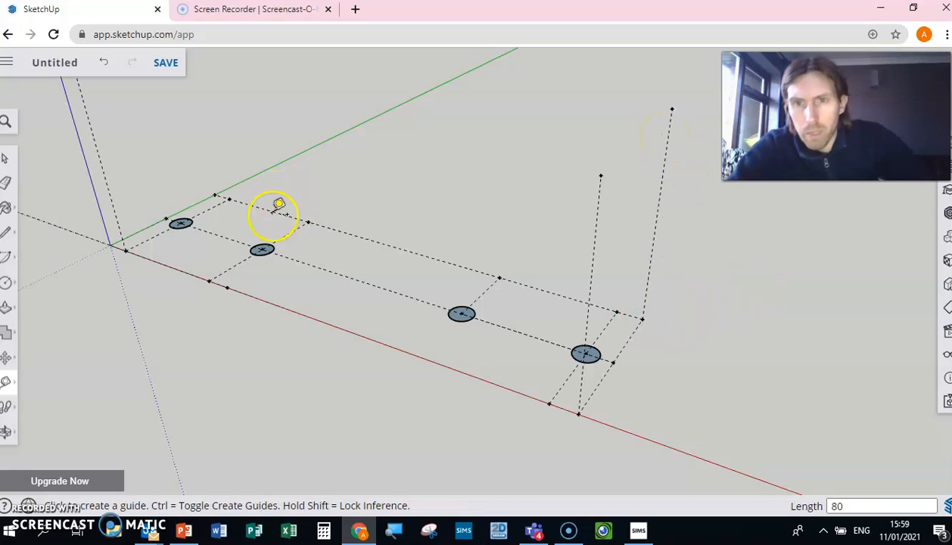
click(215, 196)
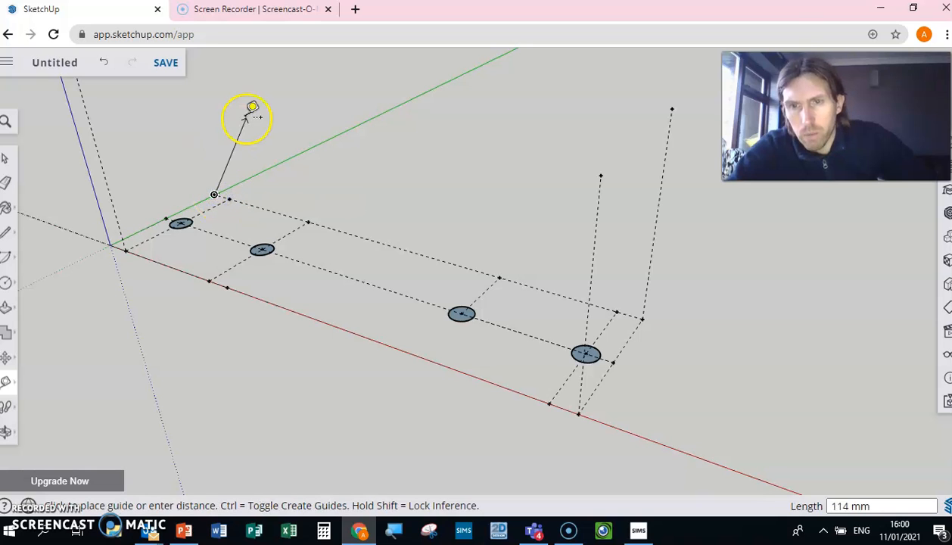
click(197, 67)
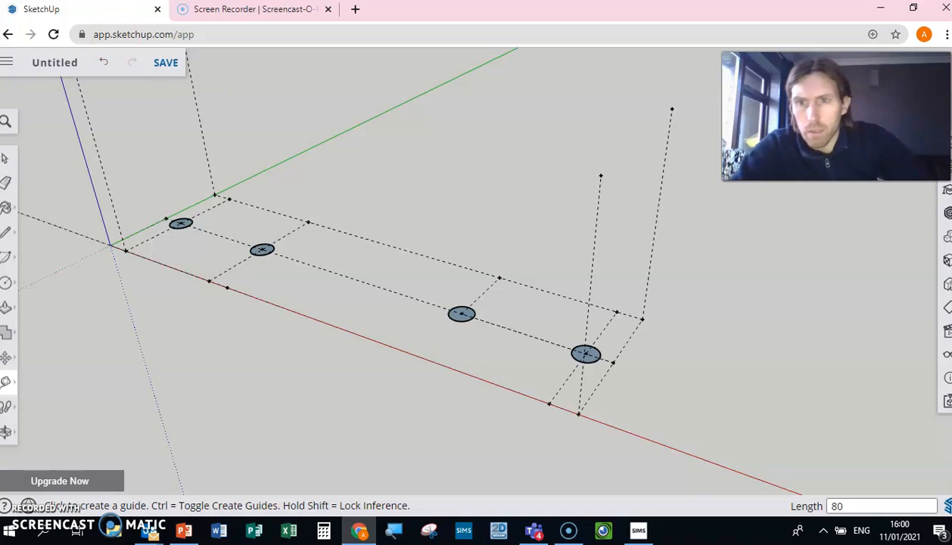
click(109, 244)
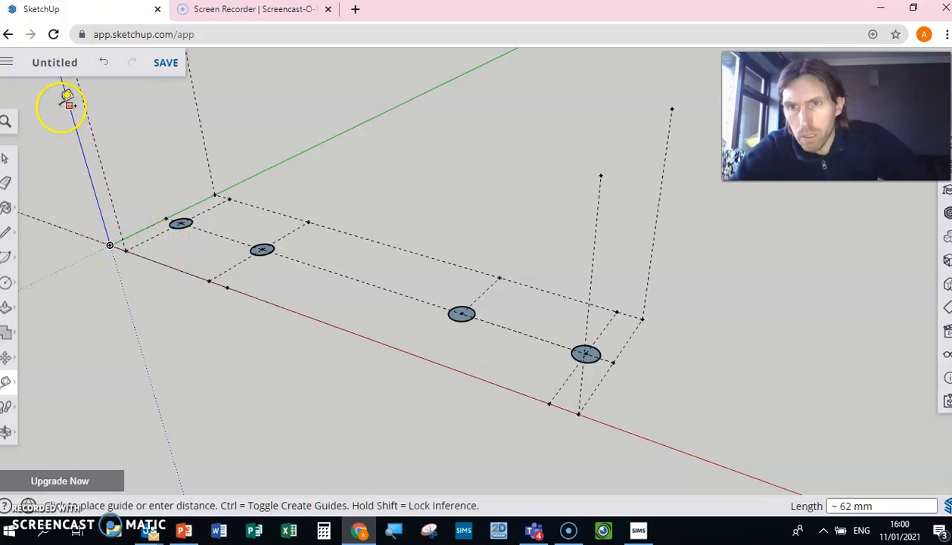
text(8)
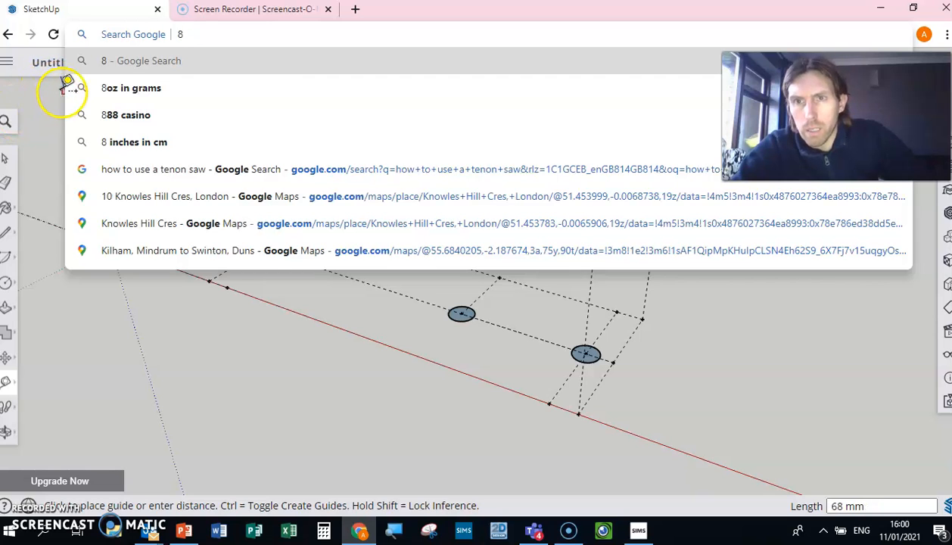
key(BackSpace)
click(41, 94)
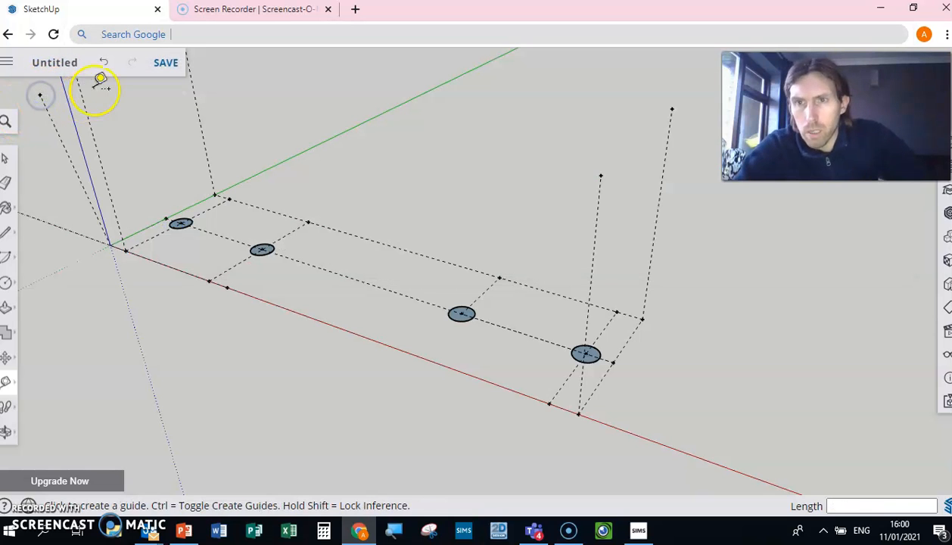
key(ctrl+z)
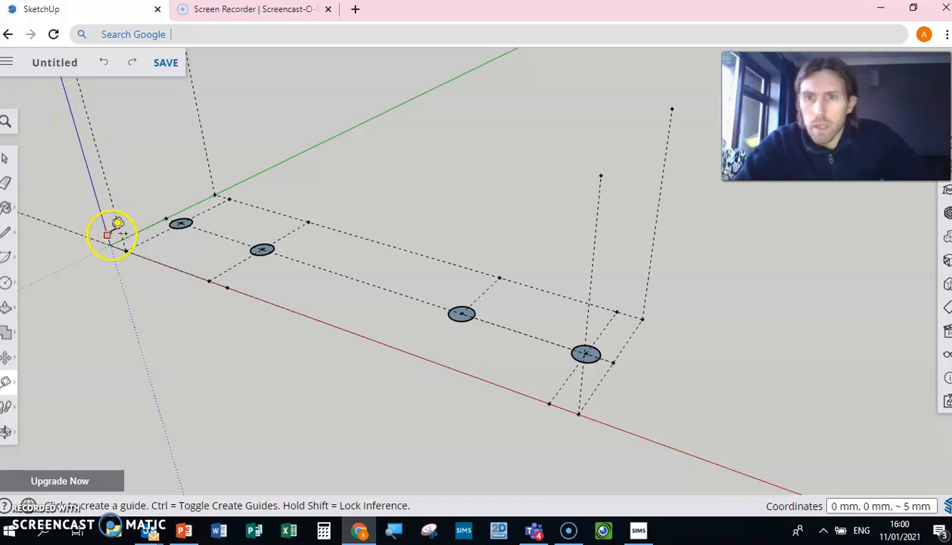
Step: Add vertical guides from the origin along the blue axis and from the 10 mm inset guide's end on the 60 mm edge
click(111, 246)
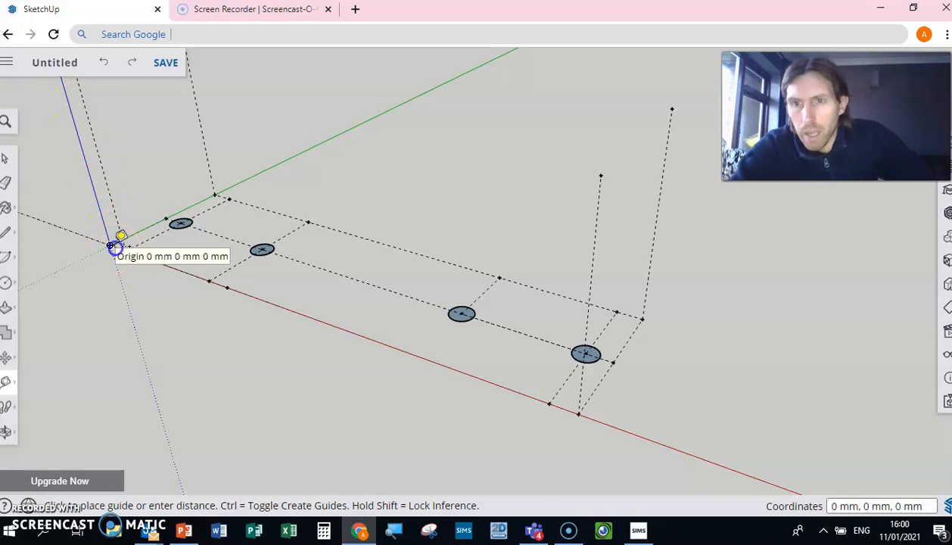
click(86, 87)
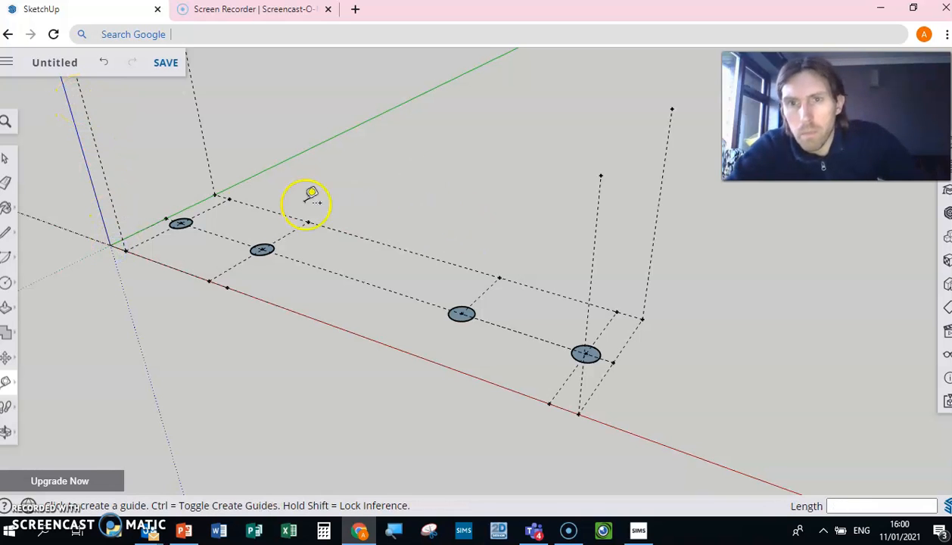
click(228, 199)
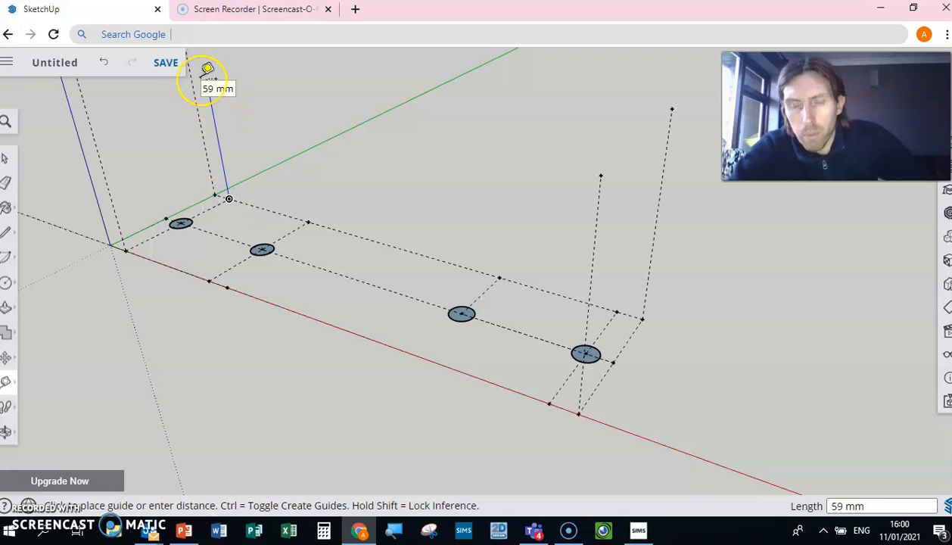
click(207, 68)
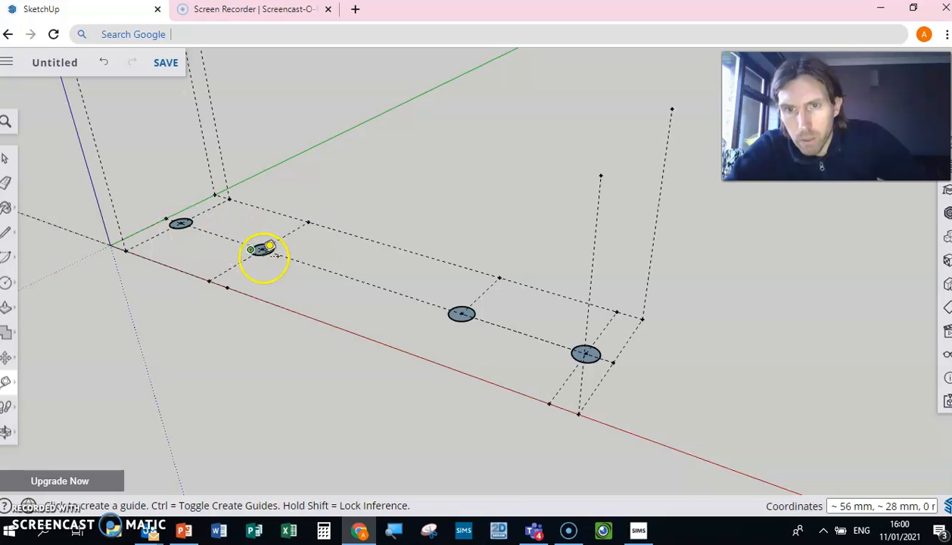
Step: Add 80 mm vertical guides from the centres of the two middle circles, and another vertical guide from the far circle's centre
click(263, 250)
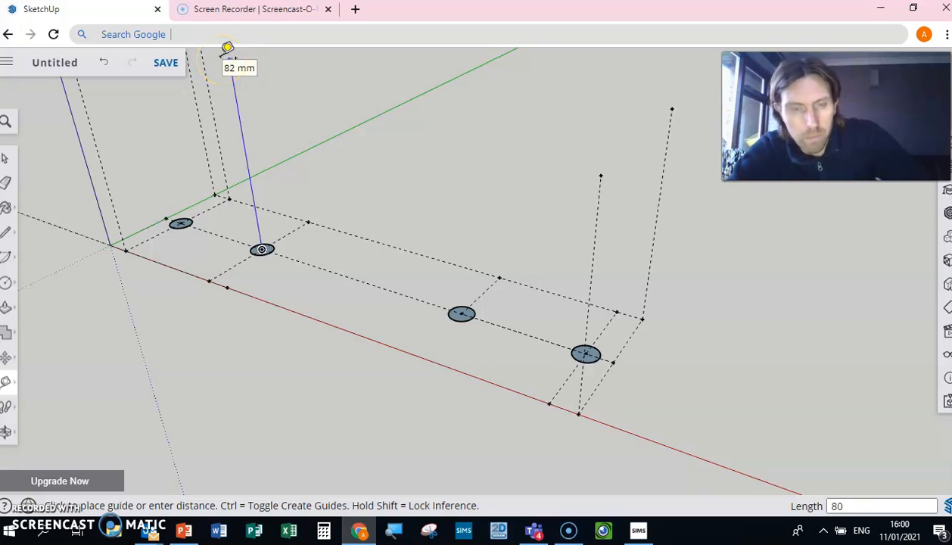
text(80)
key(Return)
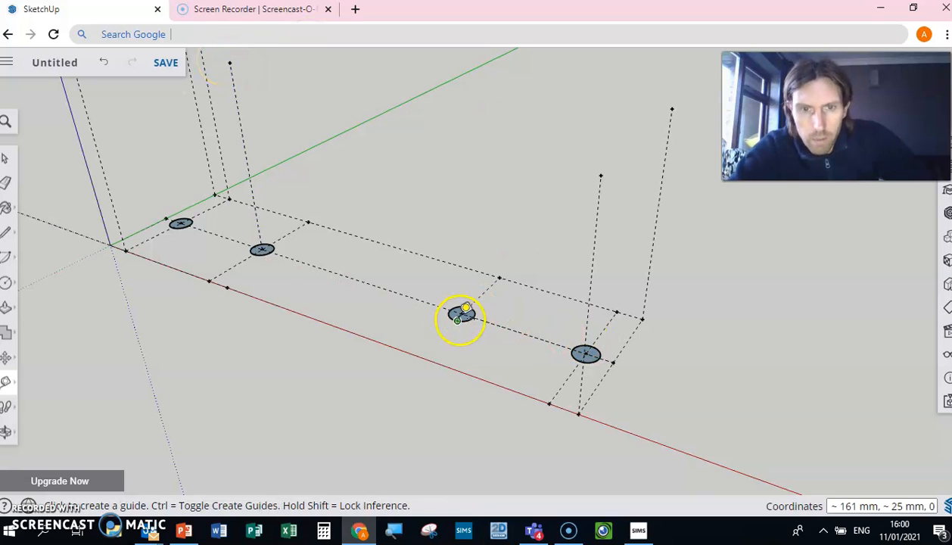
click(461, 313)
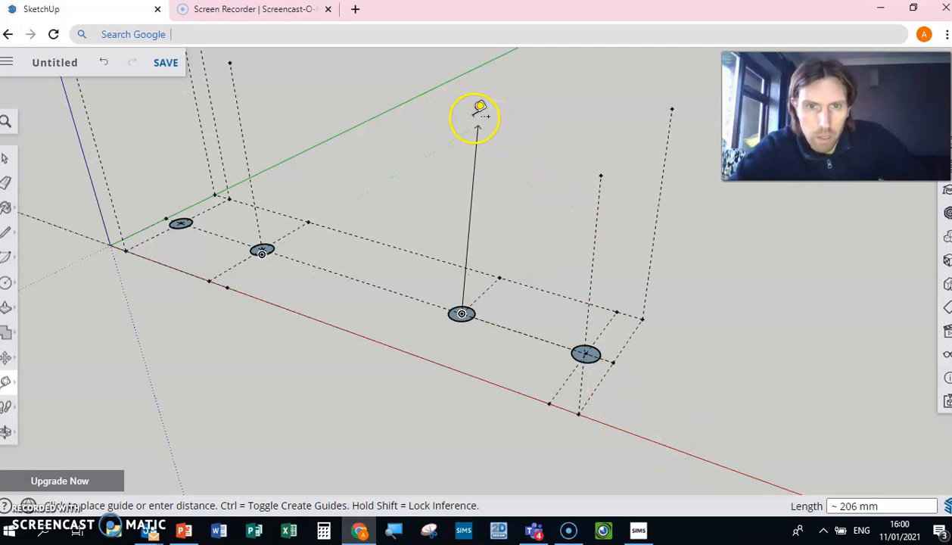
key(Return)
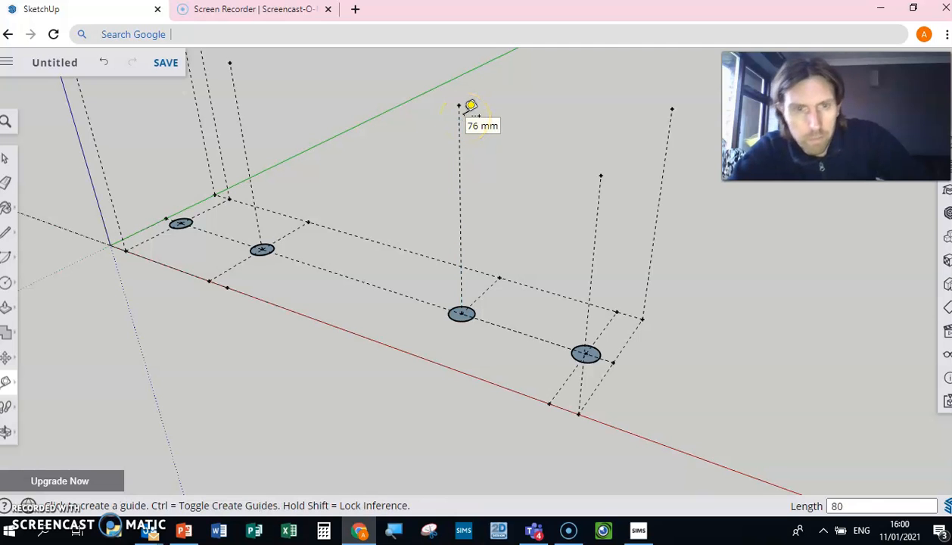
click(586, 354)
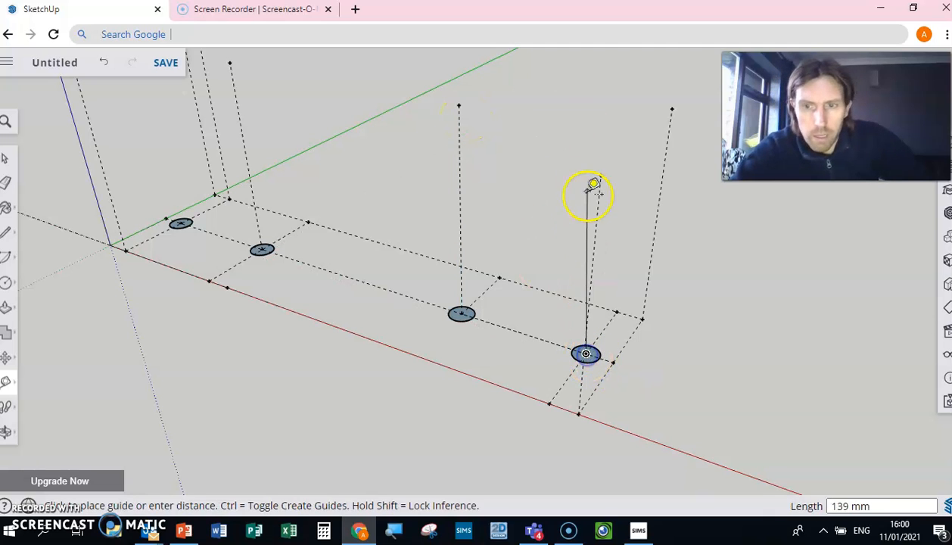
click(606, 117)
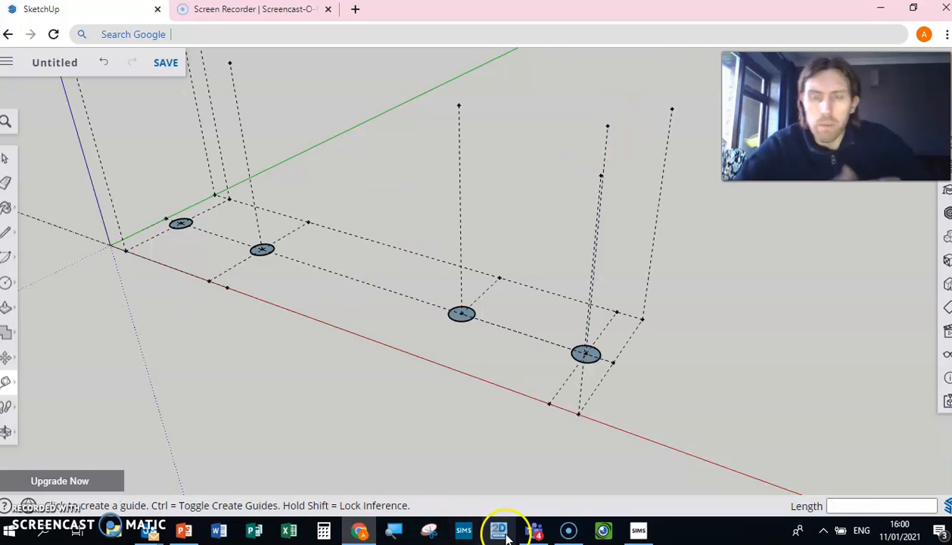
Step: Draw a 220 x 60 mm rectangle from the origin to the layout's opposite far corner
mouse_move(585, 539)
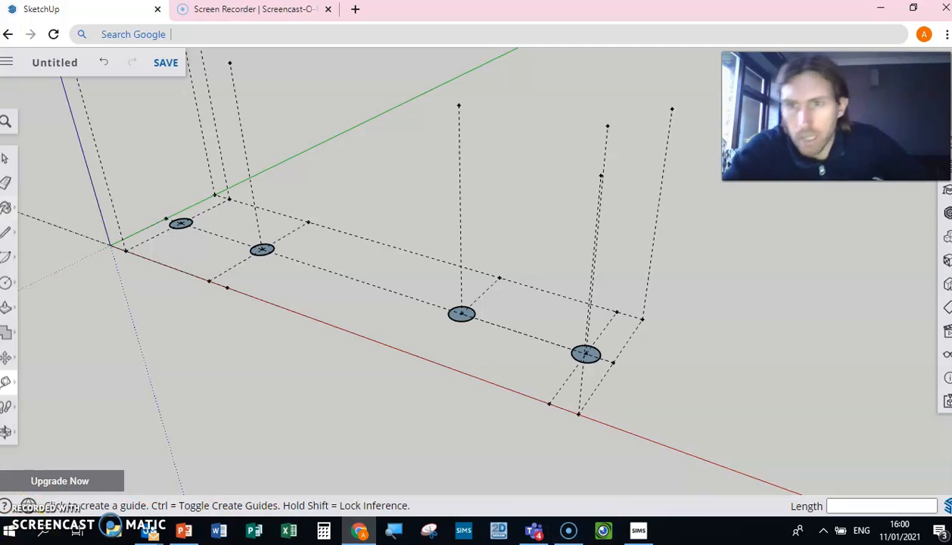
click(7, 280)
click(44, 224)
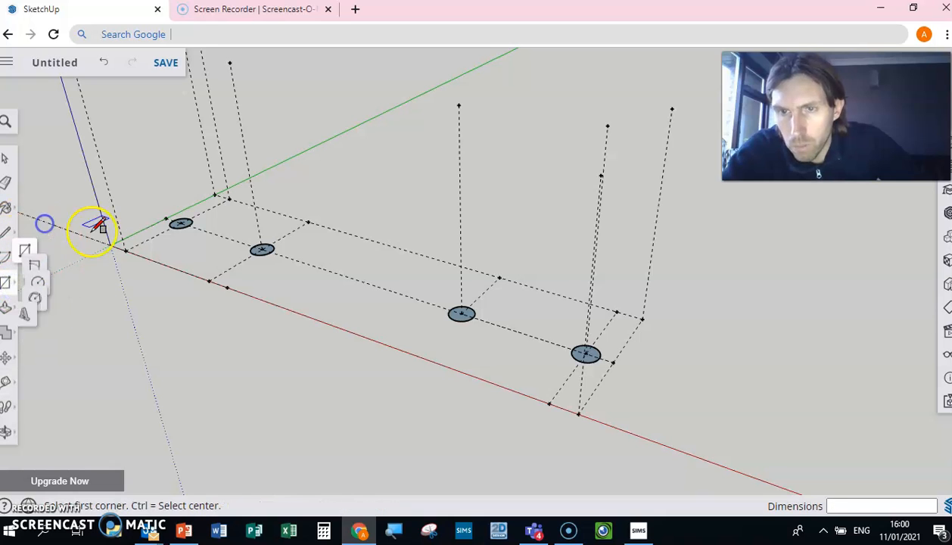
click(126, 251)
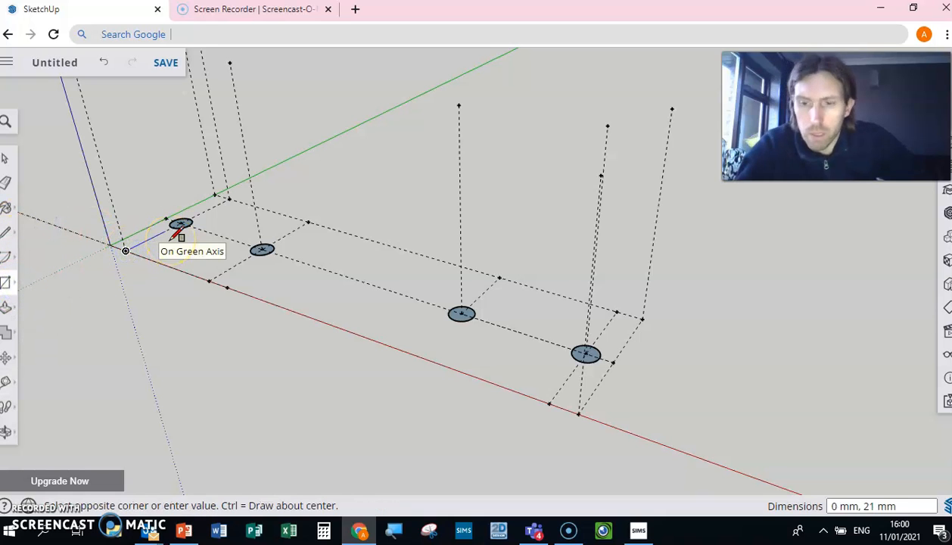
key(Escape)
click(9, 280)
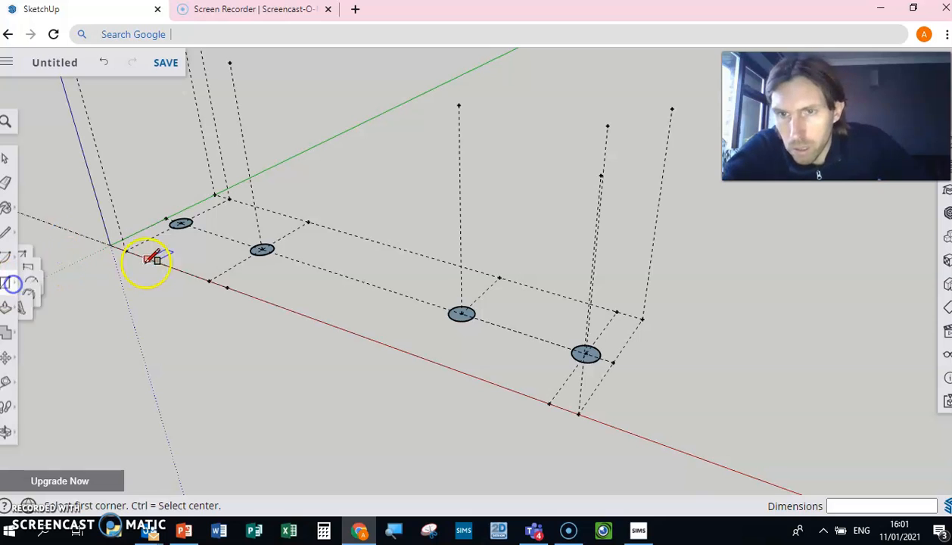
click(111, 246)
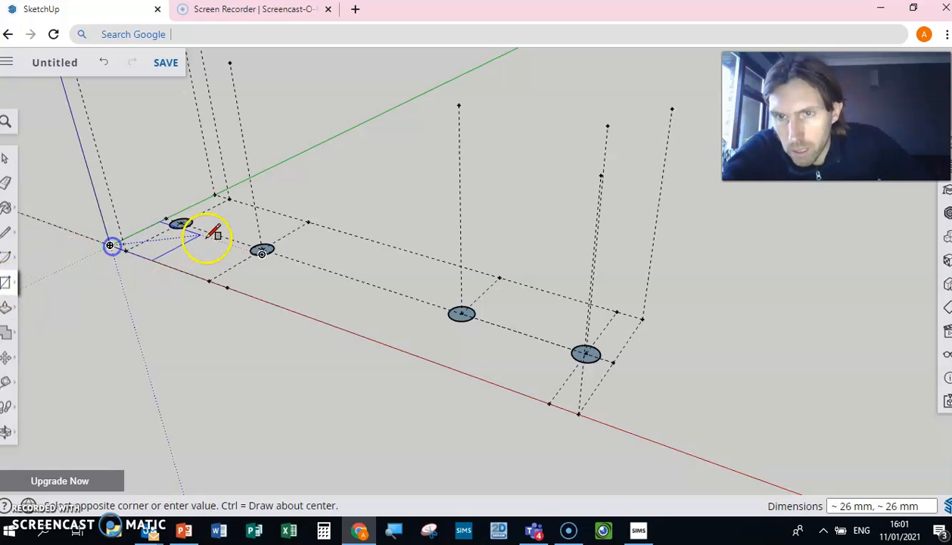
click(642, 318)
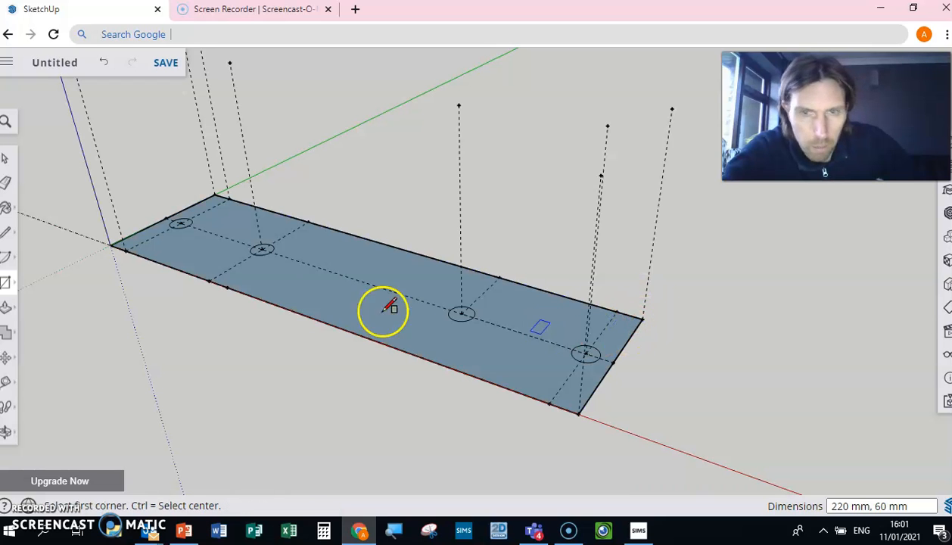
Step: Push/Pull the rectangular face around the four circles up by 10 mm
click(5, 309)
drag(221, 255, 221, 229)
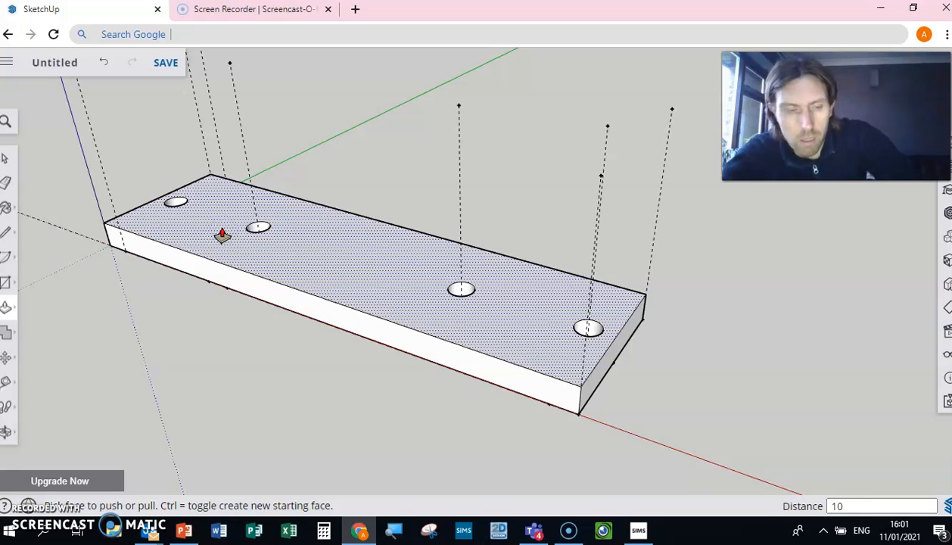
click(222, 236)
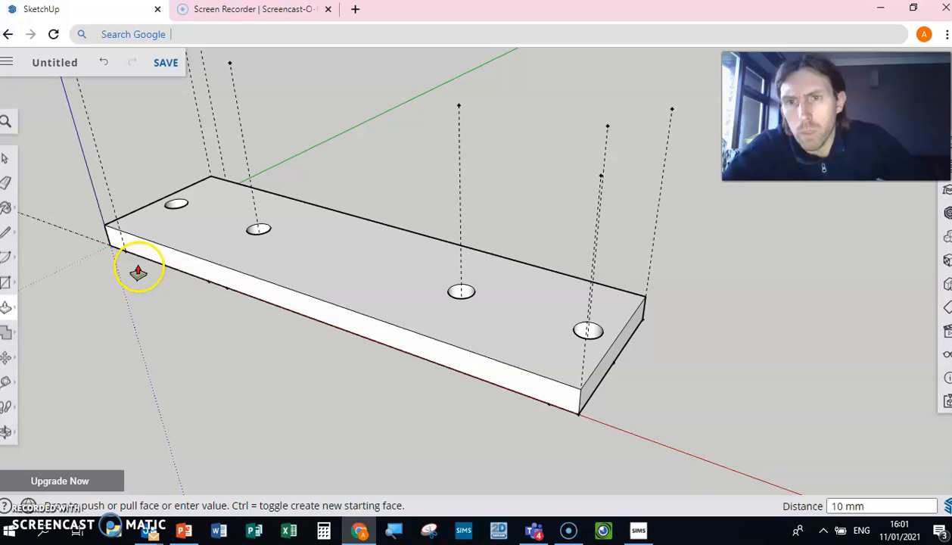
Step: Delete the plate's top face and undo the deletion
click(6, 158)
click(338, 260)
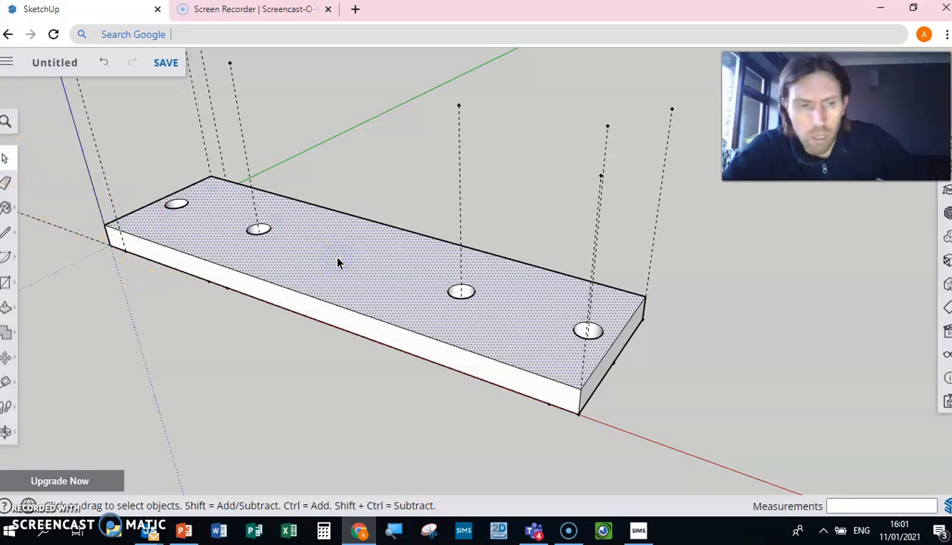
key(Delete)
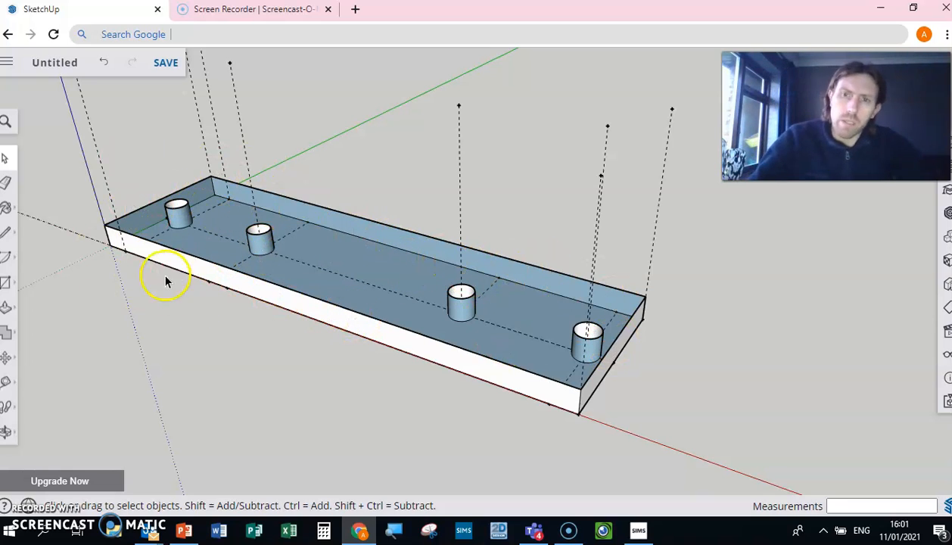
key(ctrl+z)
click(6, 432)
drag(304, 330, 332, 413)
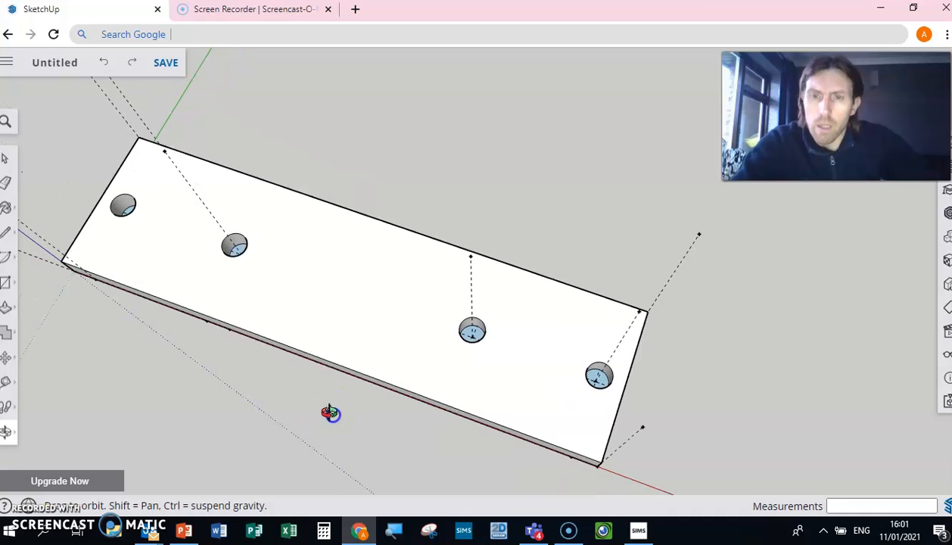
drag(367, 180, 513, 96)
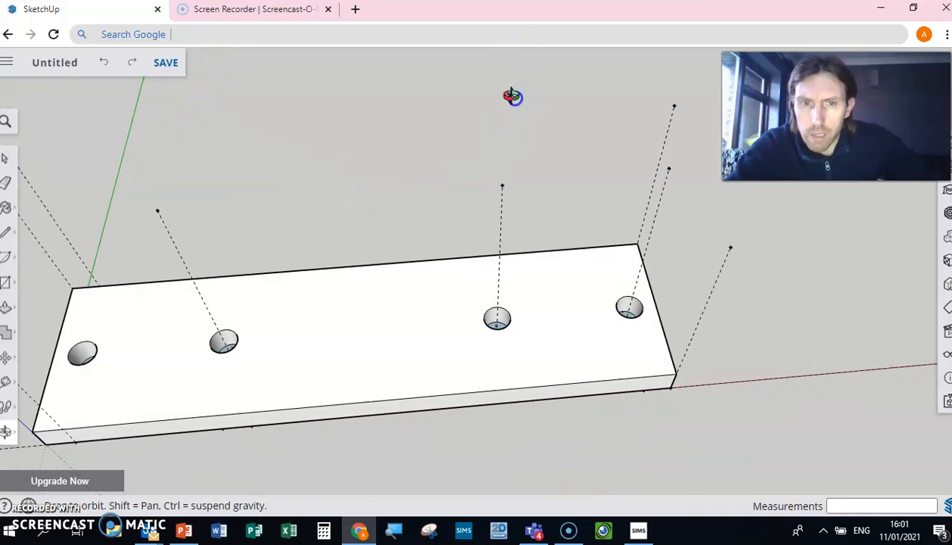